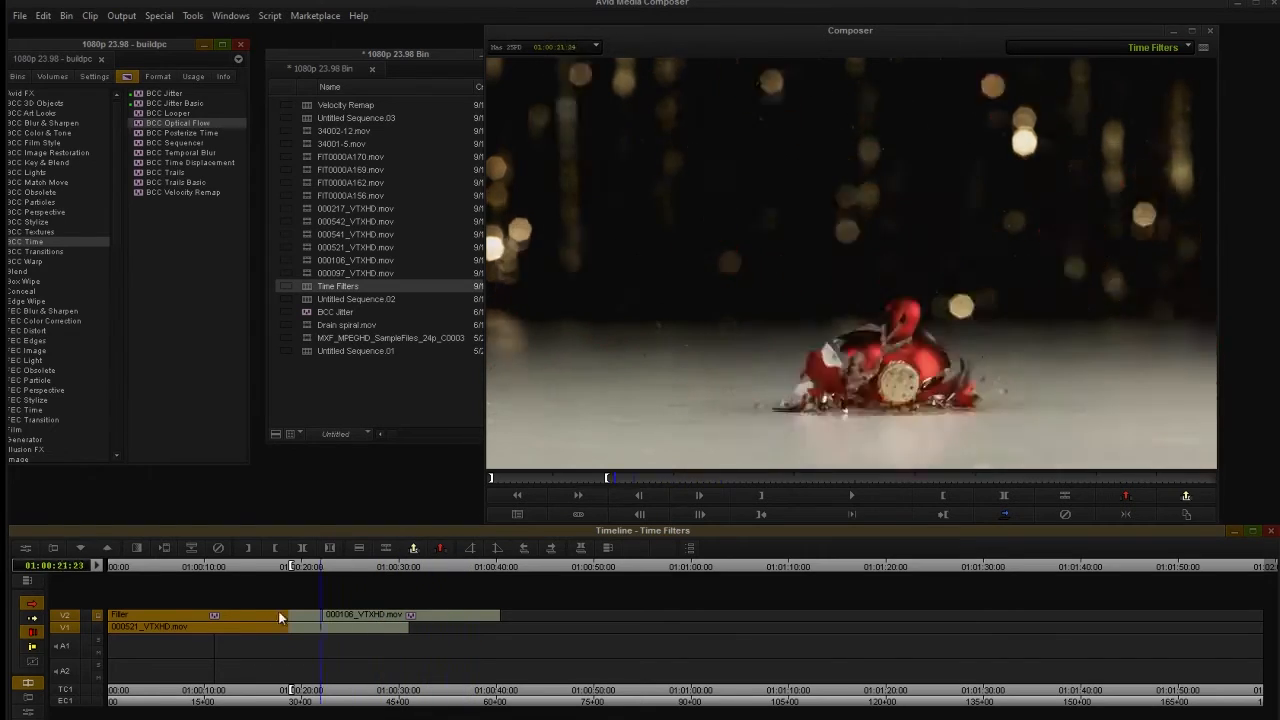
# Scrub and play the Time Filters sequence to review the off-road buggy clip and the shattering ornament clip.
pyautogui.click(160, 620)
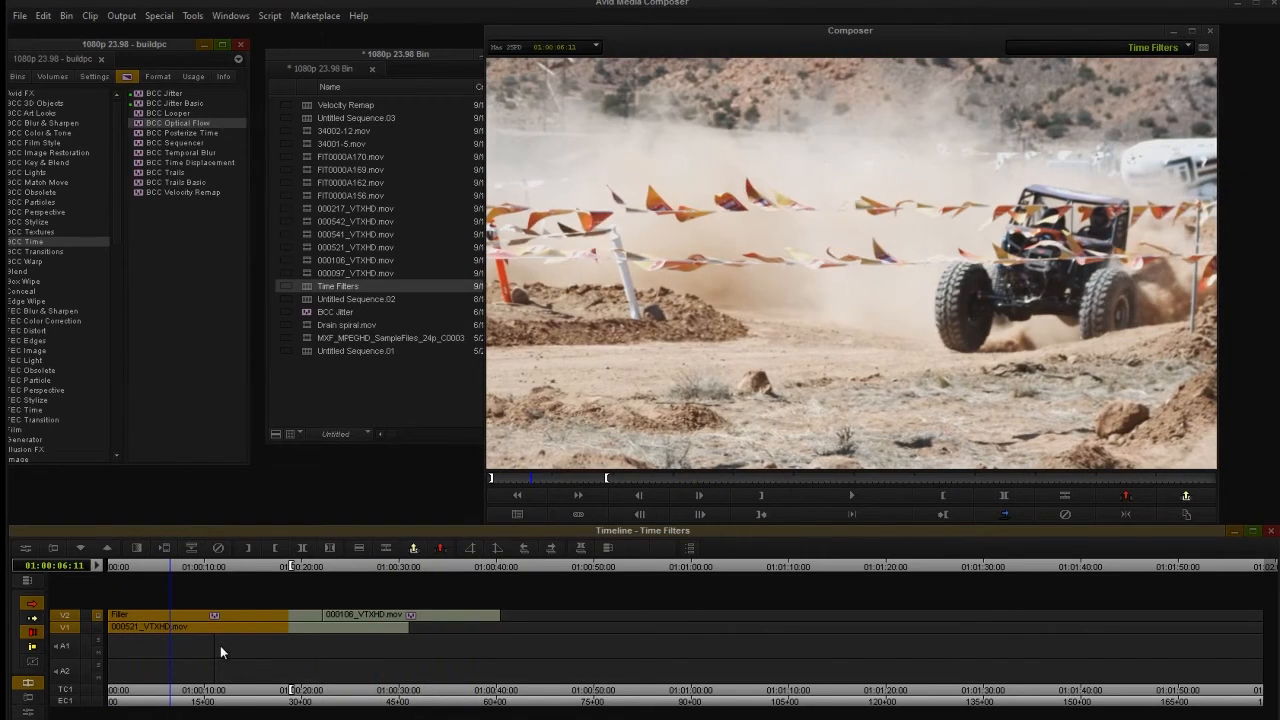
pyautogui.click(193, 568)
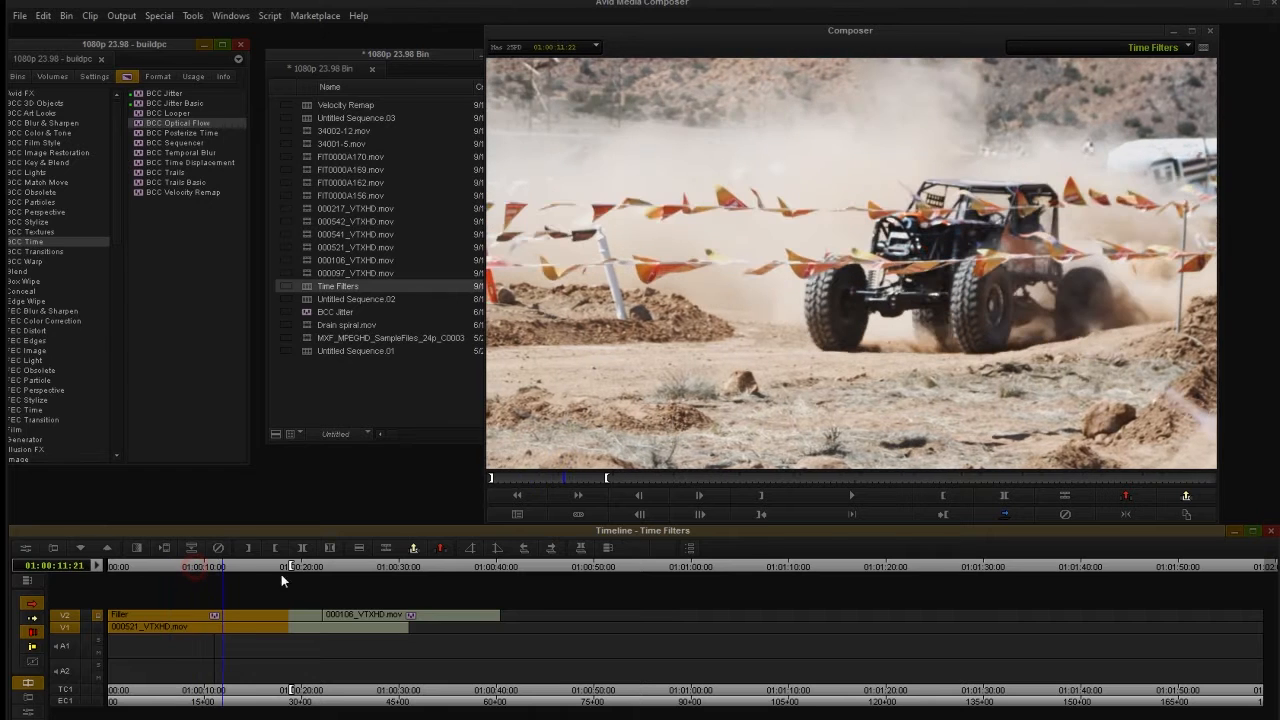
pyautogui.moveTo(340, 570); pyautogui.dragTo(401, 573)
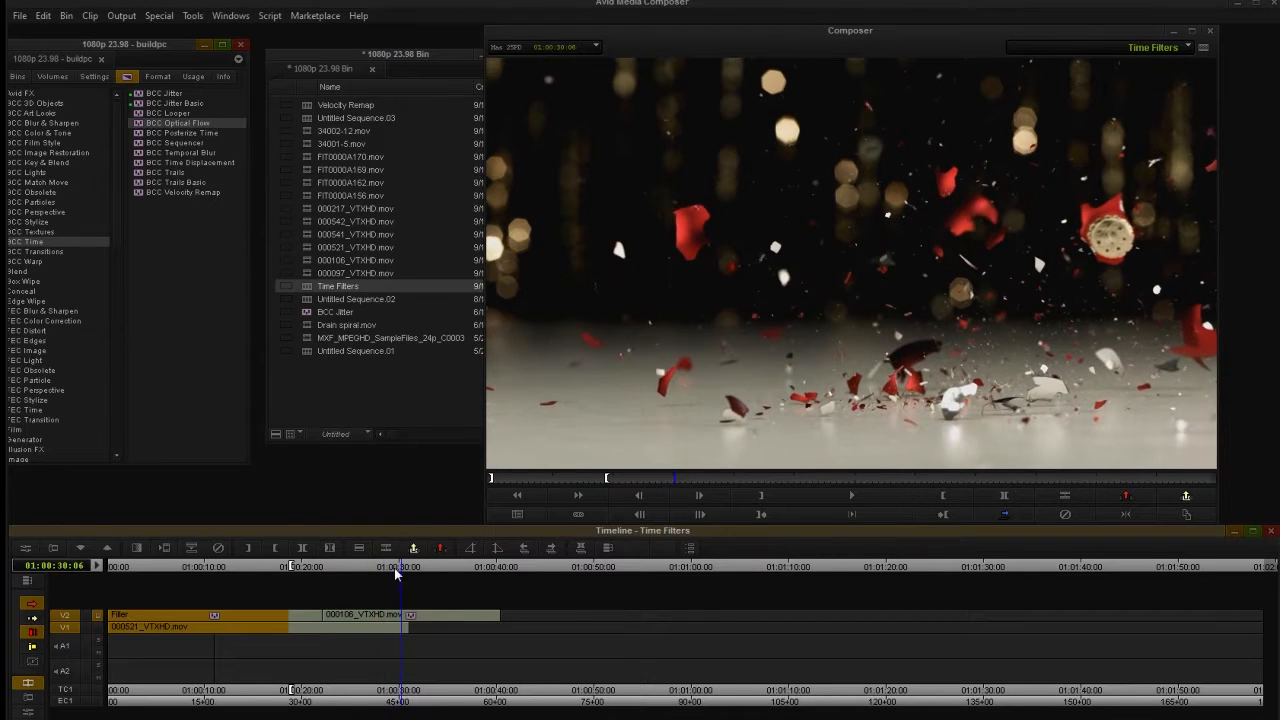
pyautogui.click(840, 495)
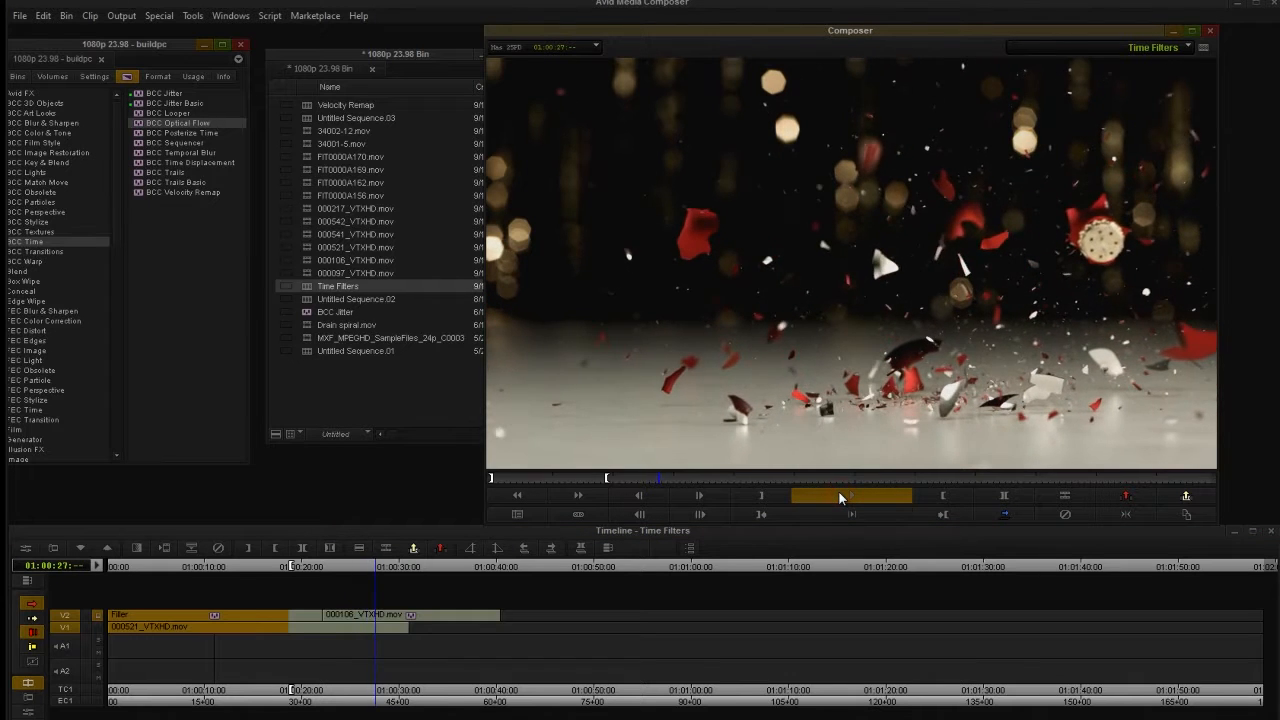
pyautogui.click(838, 493)
pyautogui.click(108, 568)
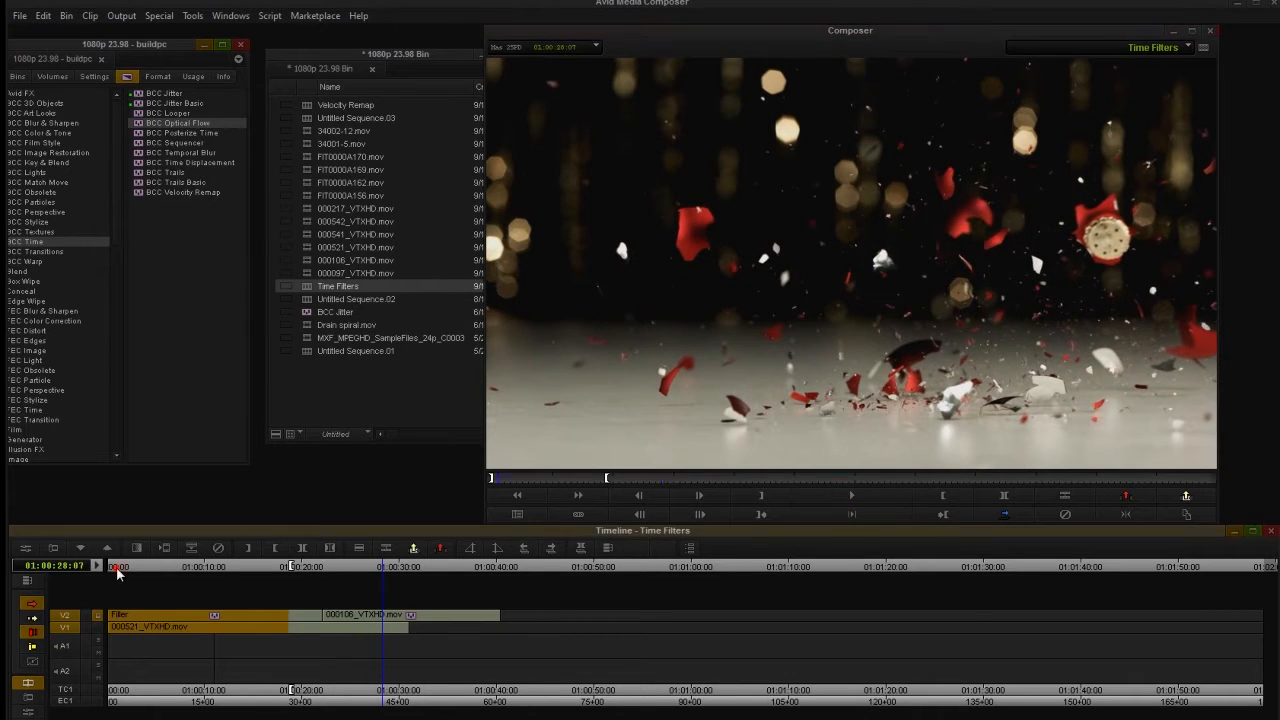
pyautogui.click(820, 494)
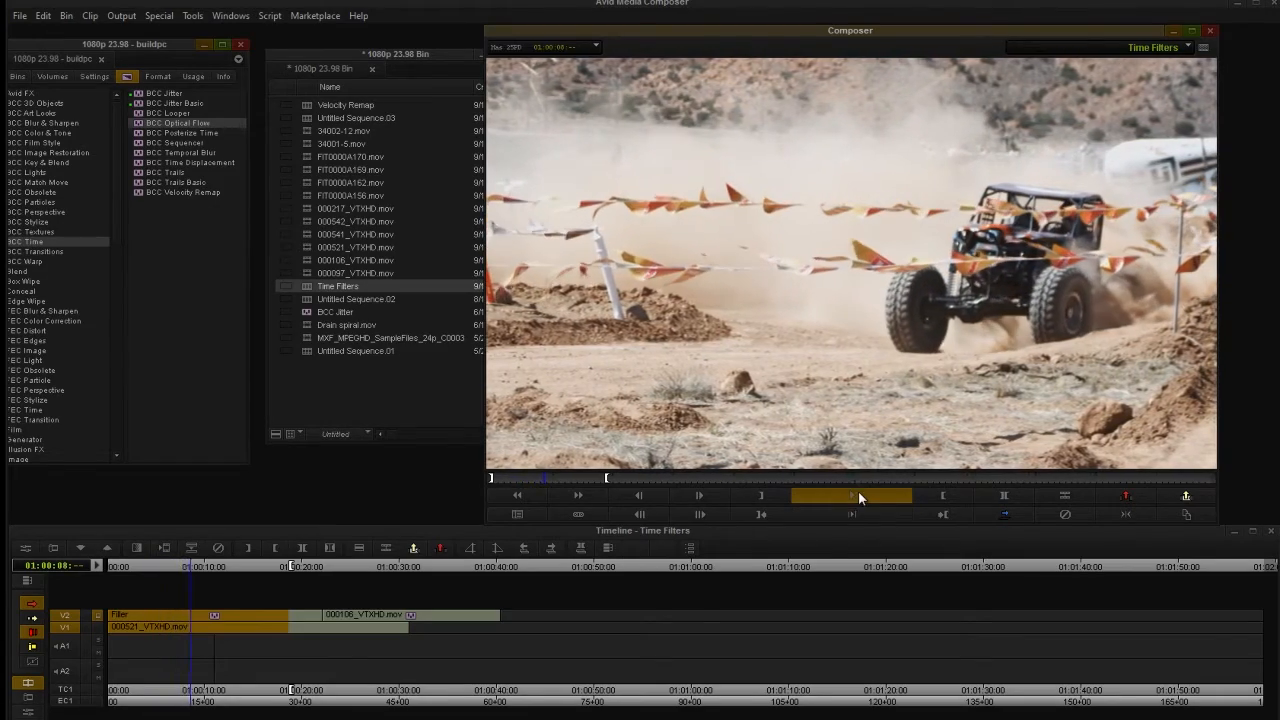
pyautogui.click(857, 490)
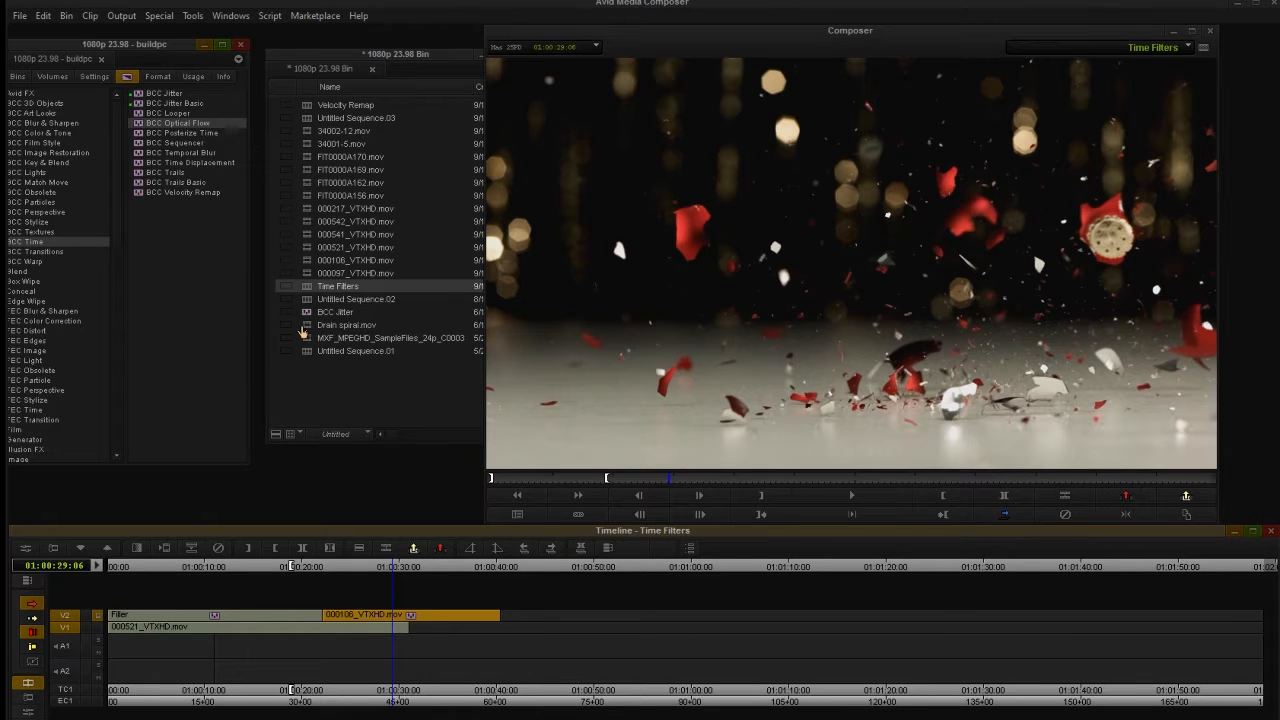
# Open Untitled Sequence.03 and preview its first 000106_VTXHD.mov clip from the beginning.
pyautogui.doubleClick(307, 120)
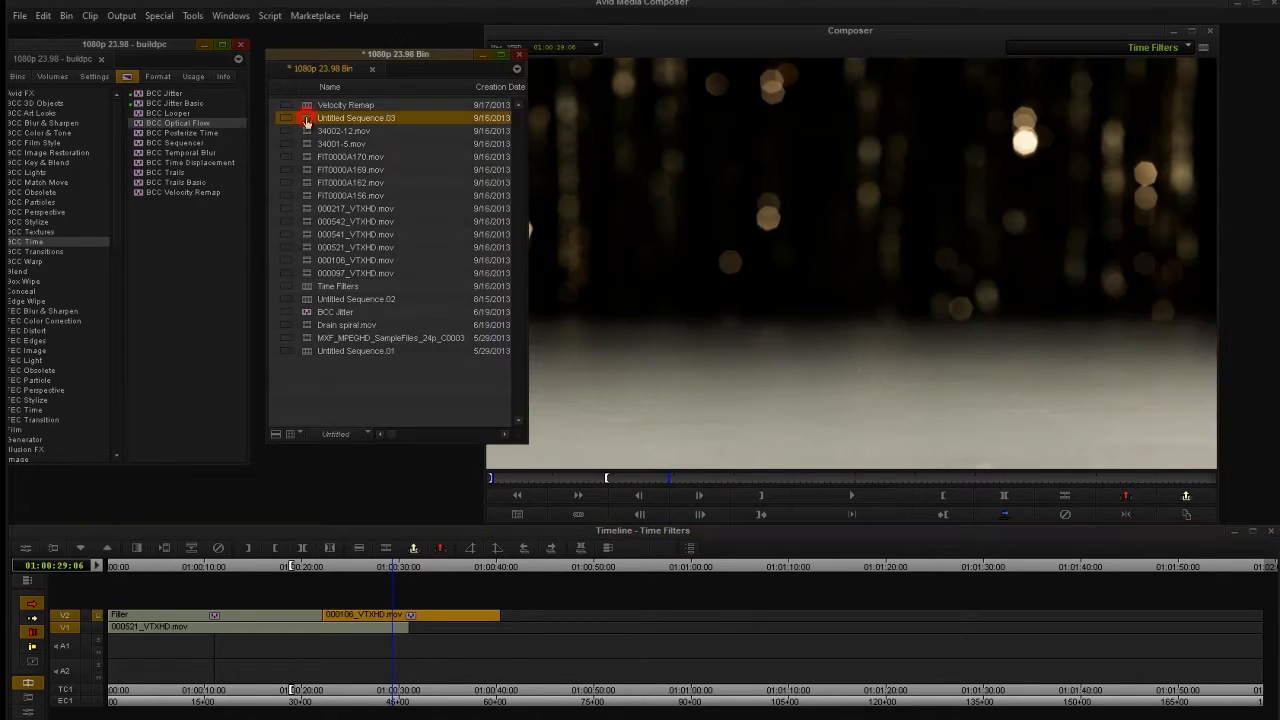
pyautogui.moveTo(114, 566); pyautogui.dragTo(38, 575)
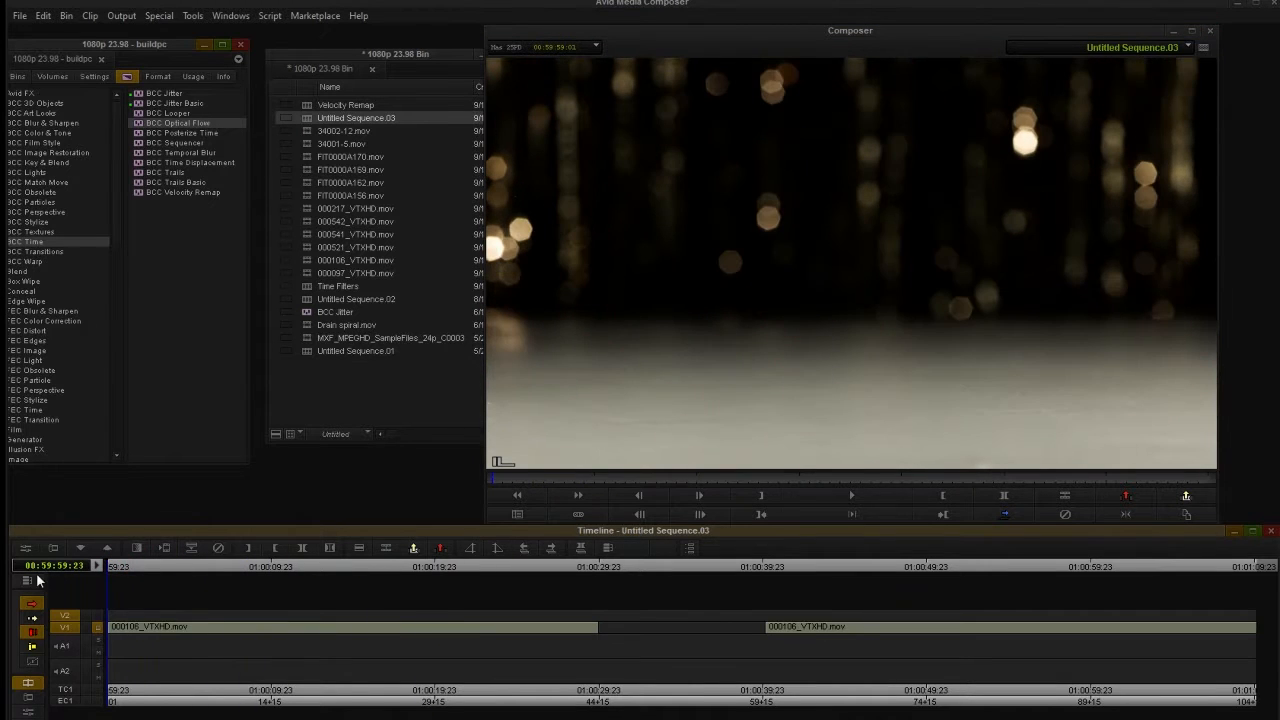
pyautogui.click(854, 498)
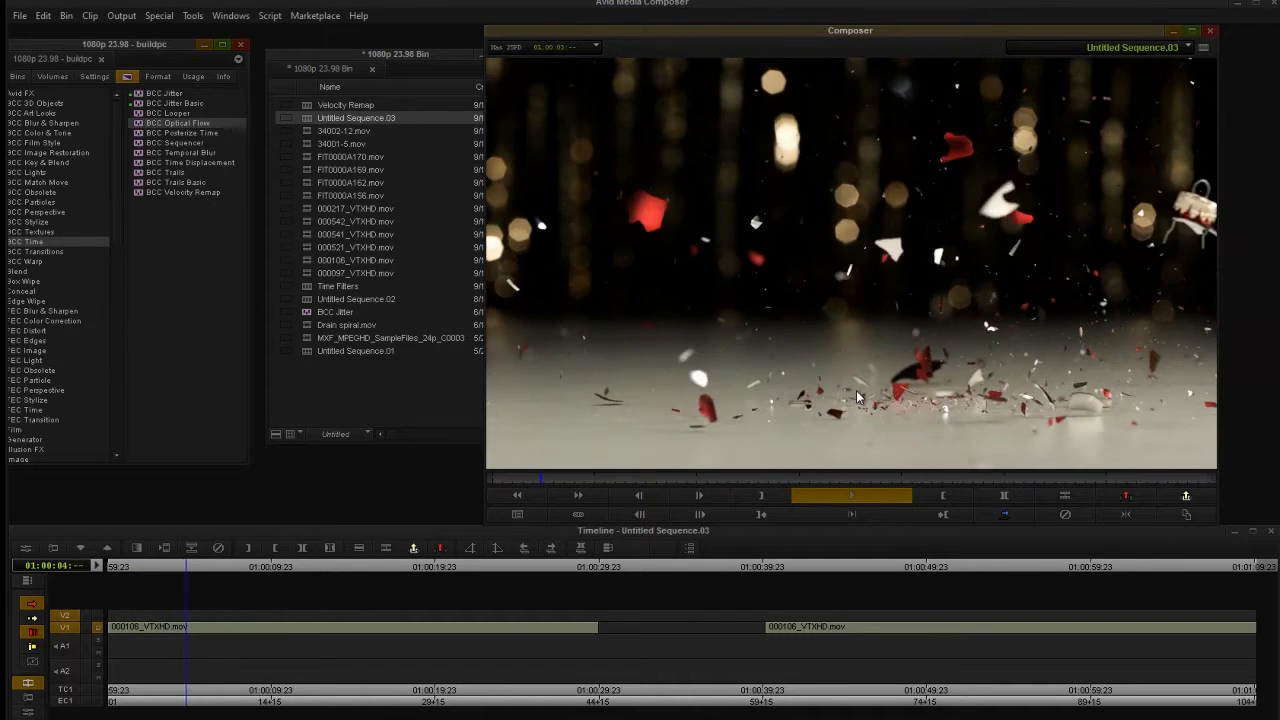
pyautogui.click(864, 491)
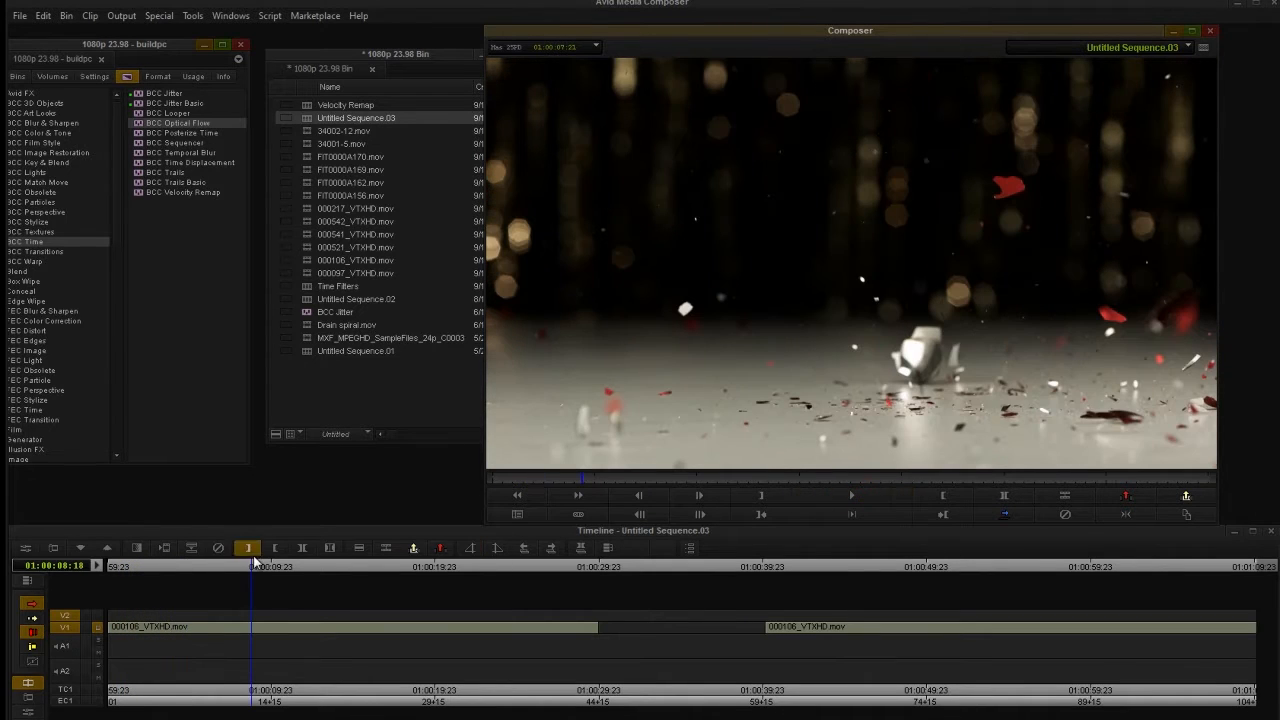
pyautogui.moveTo(171, 563); pyautogui.dragTo(75, 576)
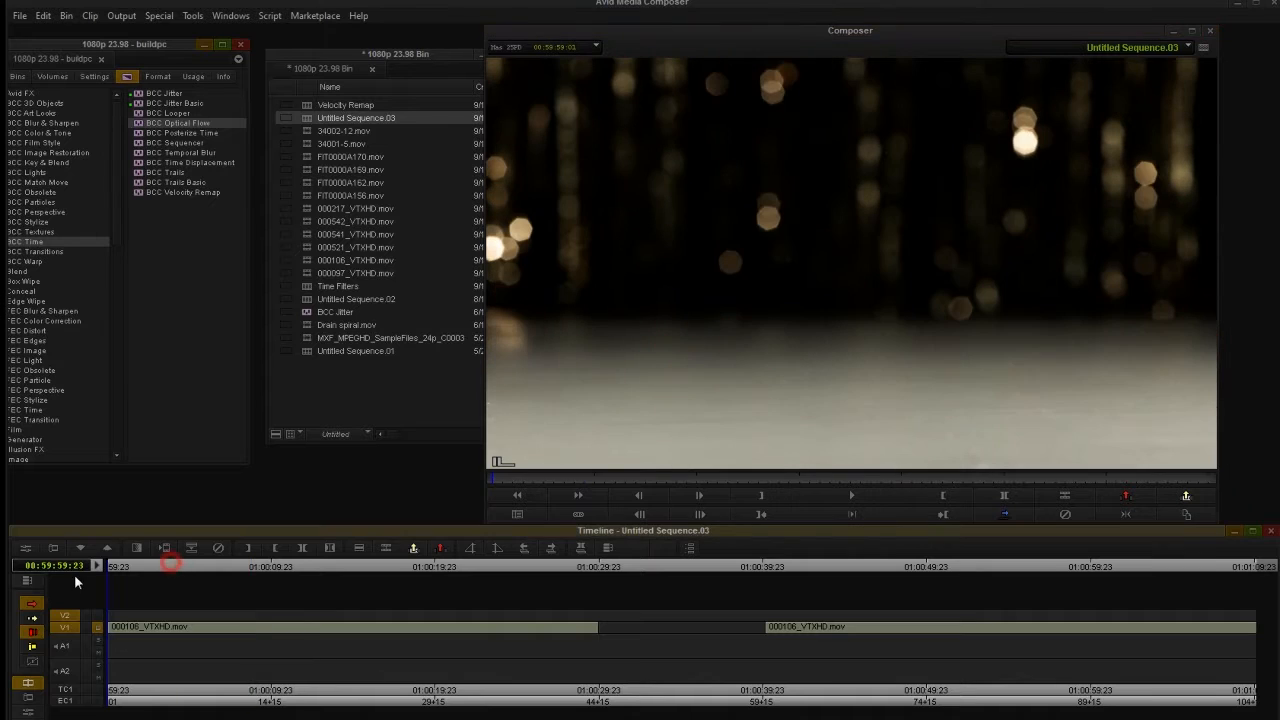
# Open the Effect Editor and apply BCC Optical Flow to the first 000106_VTXHD.mov clip.
pyautogui.click(24, 549)
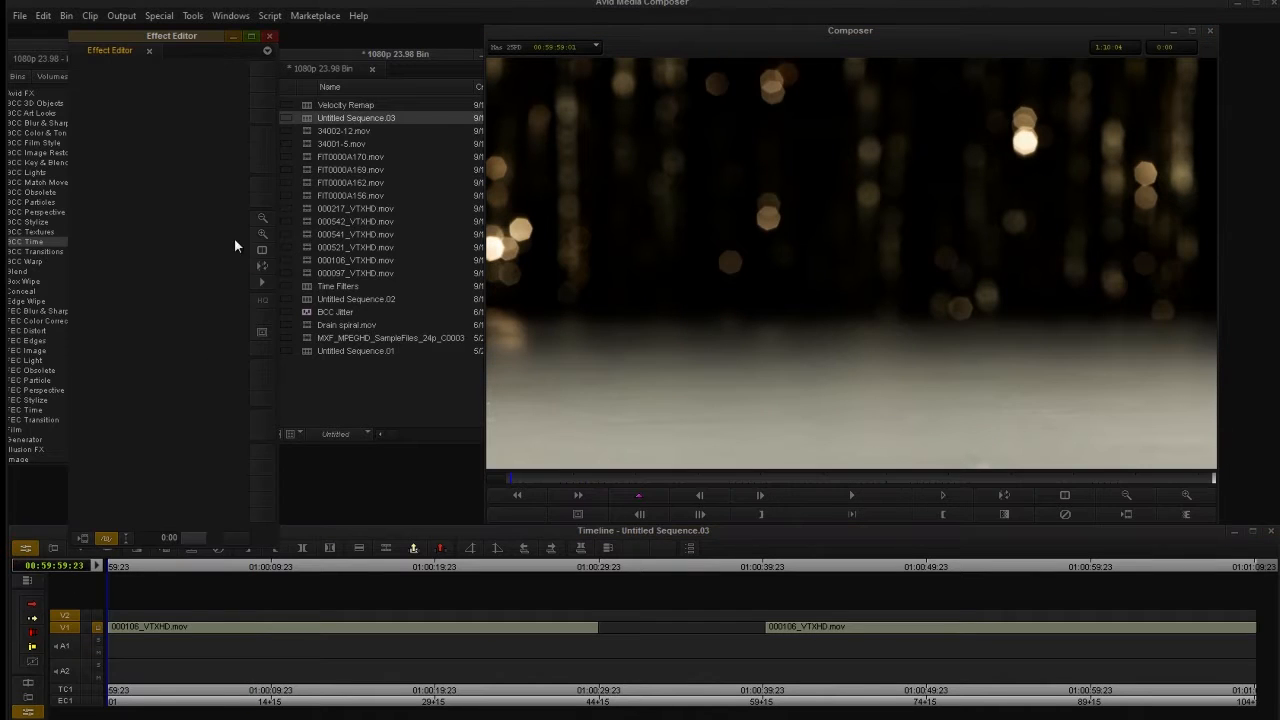
pyautogui.moveTo(163, 40); pyautogui.dragTo(406, 47)
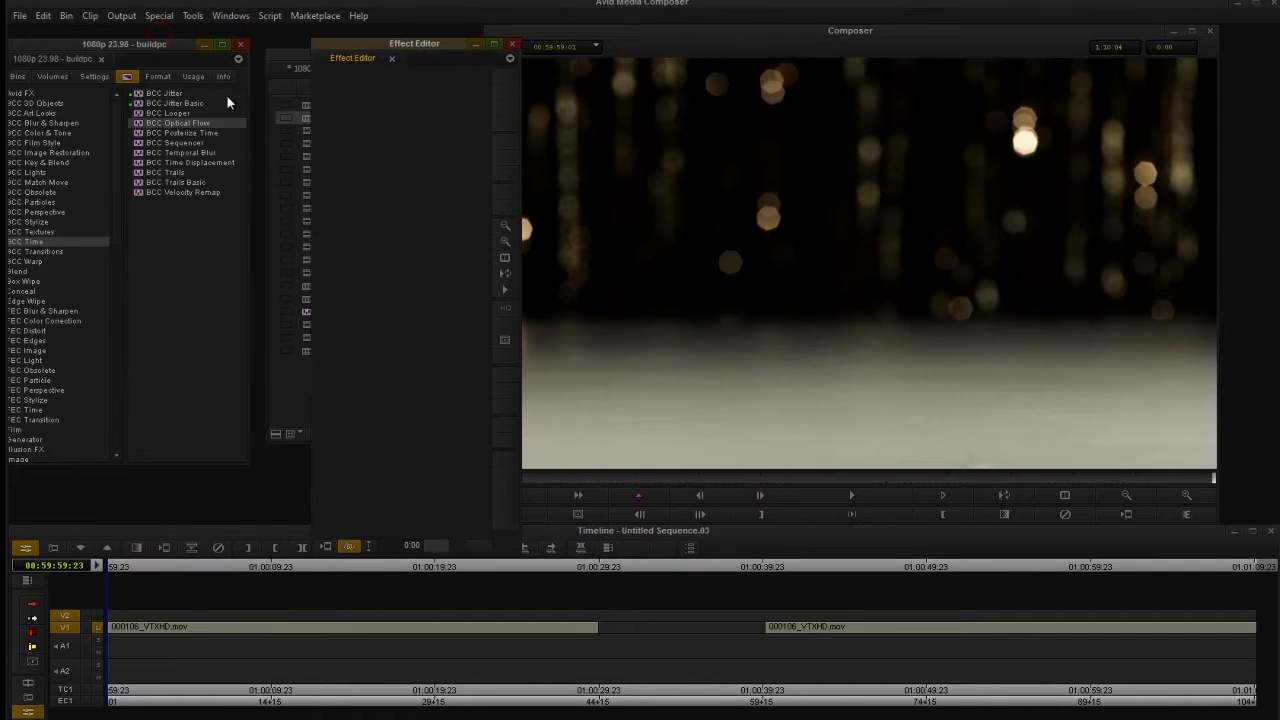
pyautogui.click(158, 125)
pyautogui.moveTo(170, 128); pyautogui.dragTo(134, 630)
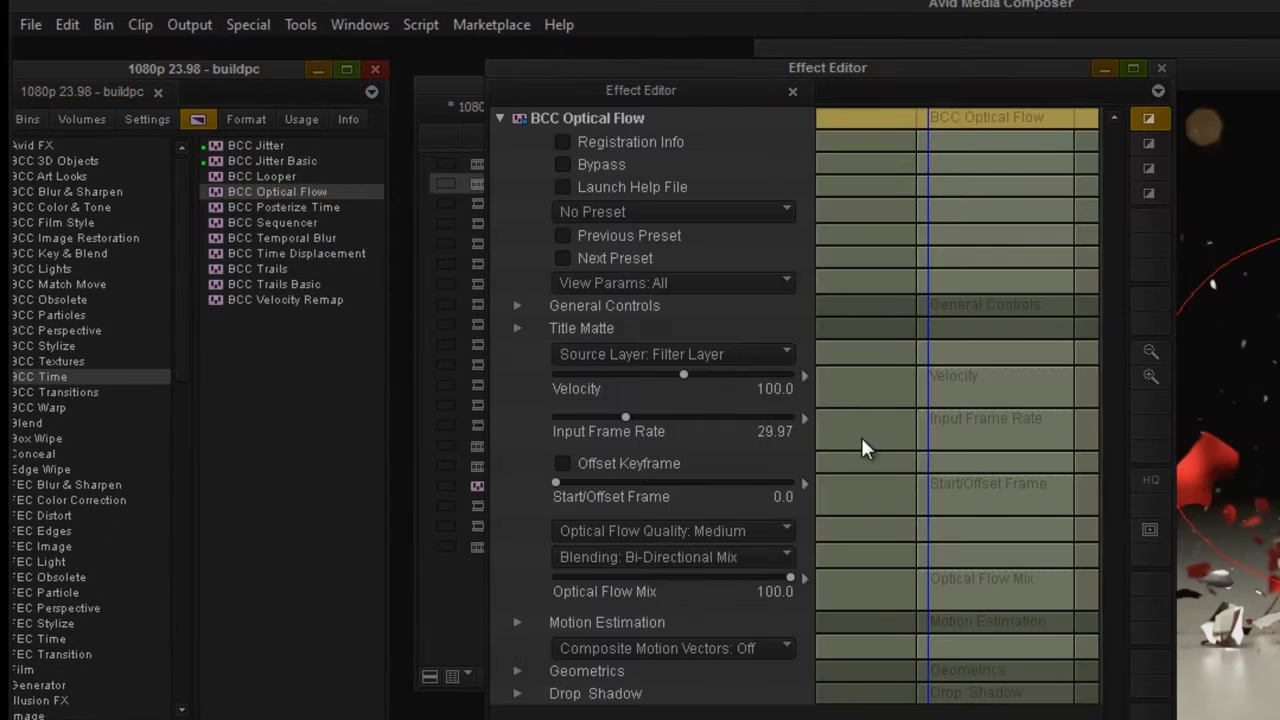
pyautogui.moveTo(885, 63); pyautogui.dragTo(679, 42)
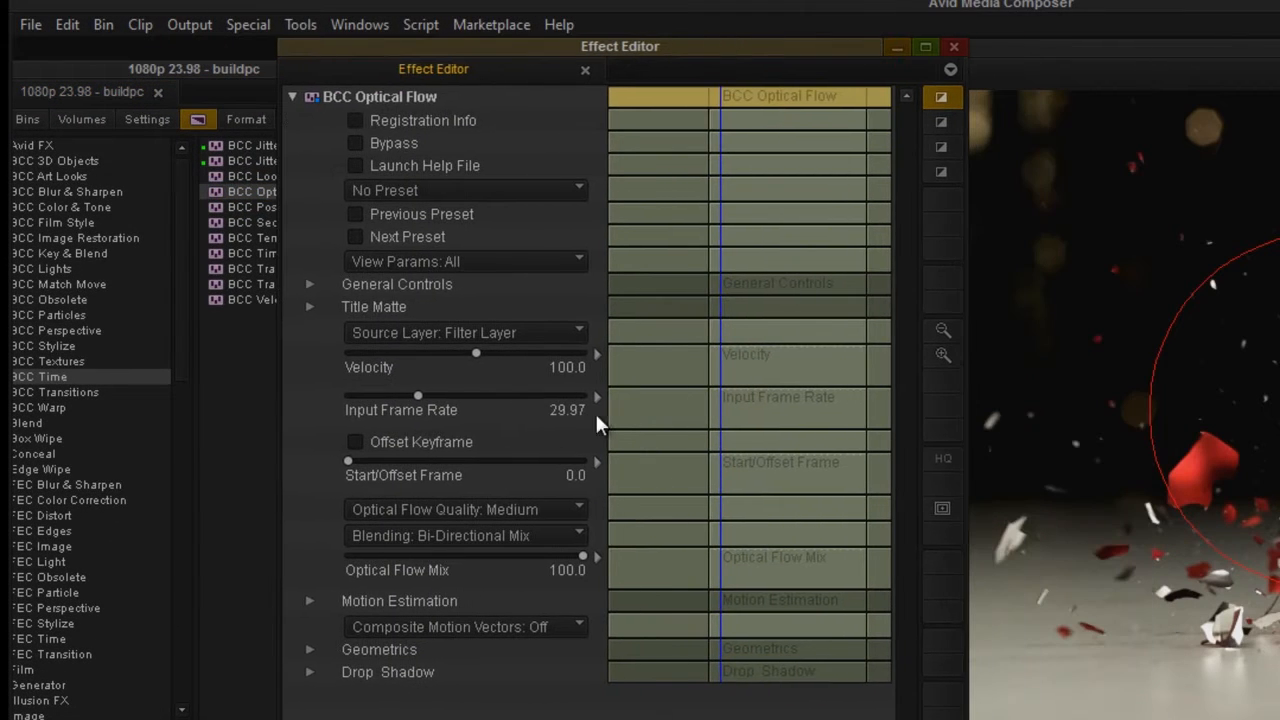
# Set the Optical Flow input frame rate to 23.98 and add a Velocity keyframe at the start of the clip.
pyautogui.click(472, 354)
pyautogui.moveTo(749, 402)
pyautogui.mouseDown()
pyautogui.moveTo(800, 372)
pyautogui.moveTo(830, 373)
pyautogui.moveTo(732, 390)
pyautogui.mouseUp()
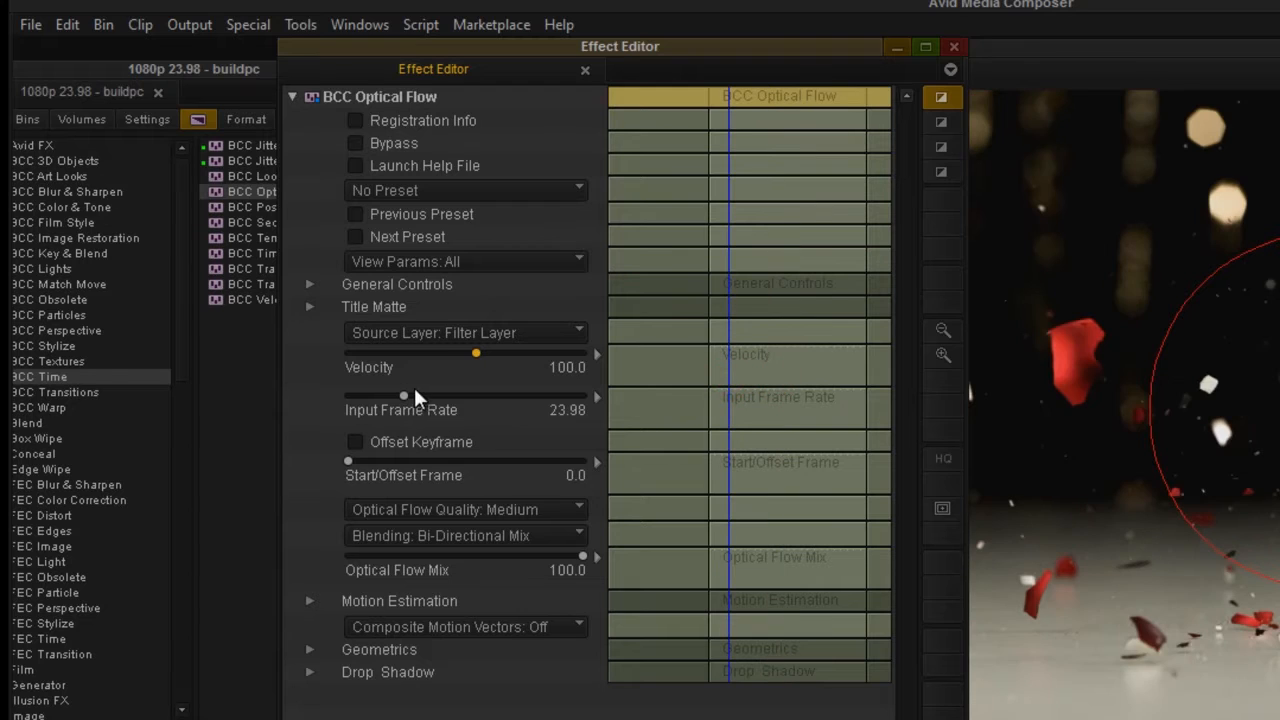
pyautogui.moveTo(601, 36); pyautogui.dragTo(406, 40)
pyautogui.click(515, 368)
pyautogui.rightClick(516, 353)
pyautogui.click(545, 368)
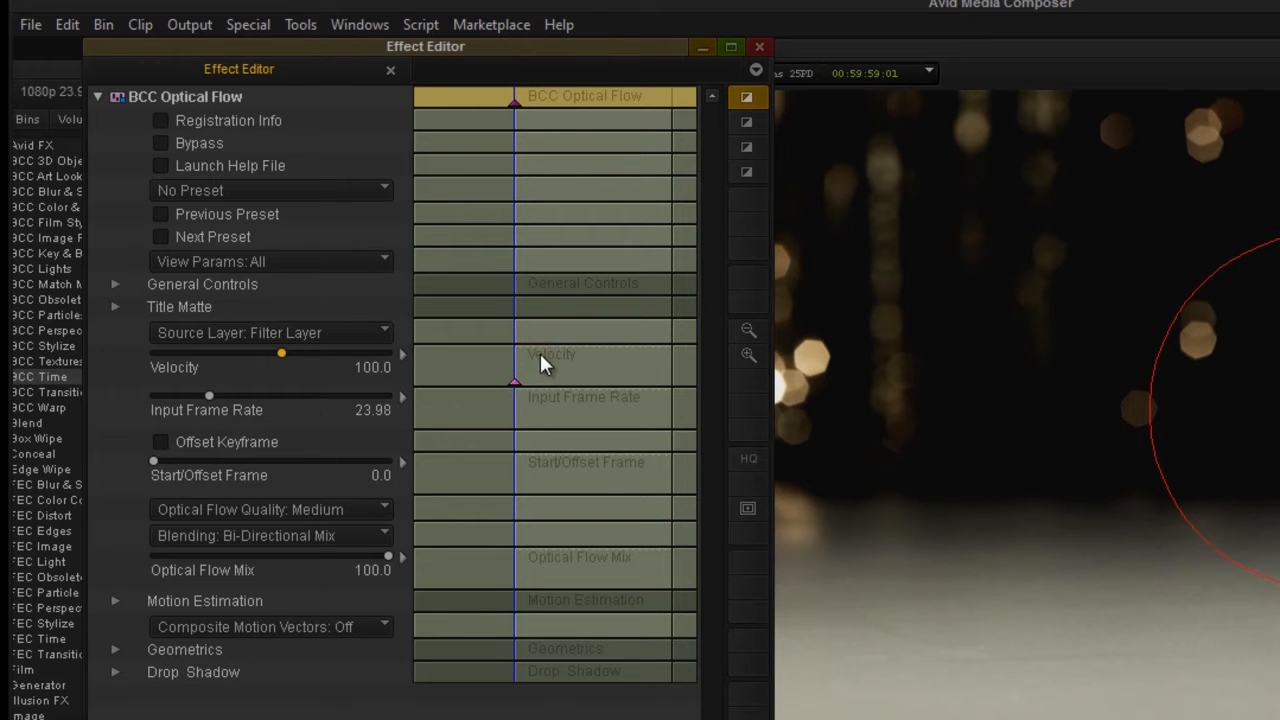
# Add a second Velocity keyframe at 01:00:05:10 and set its value to 0.
pyautogui.moveTo(548, 357)
pyautogui.mouseDown()
pyautogui.moveTo(560, 364)
pyautogui.moveTo(548, 367)
pyautogui.mouseUp()
pyautogui.rightClick(550, 368)
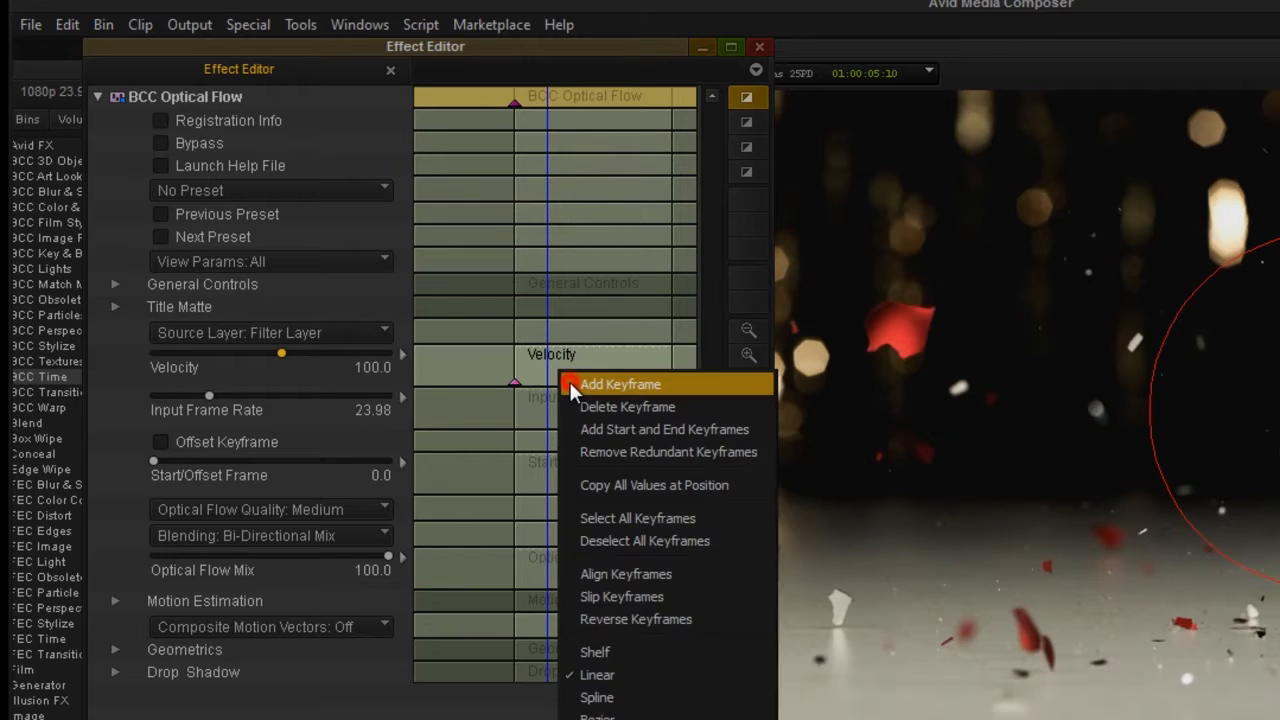
pyautogui.click(620, 384)
pyautogui.click(267, 352)
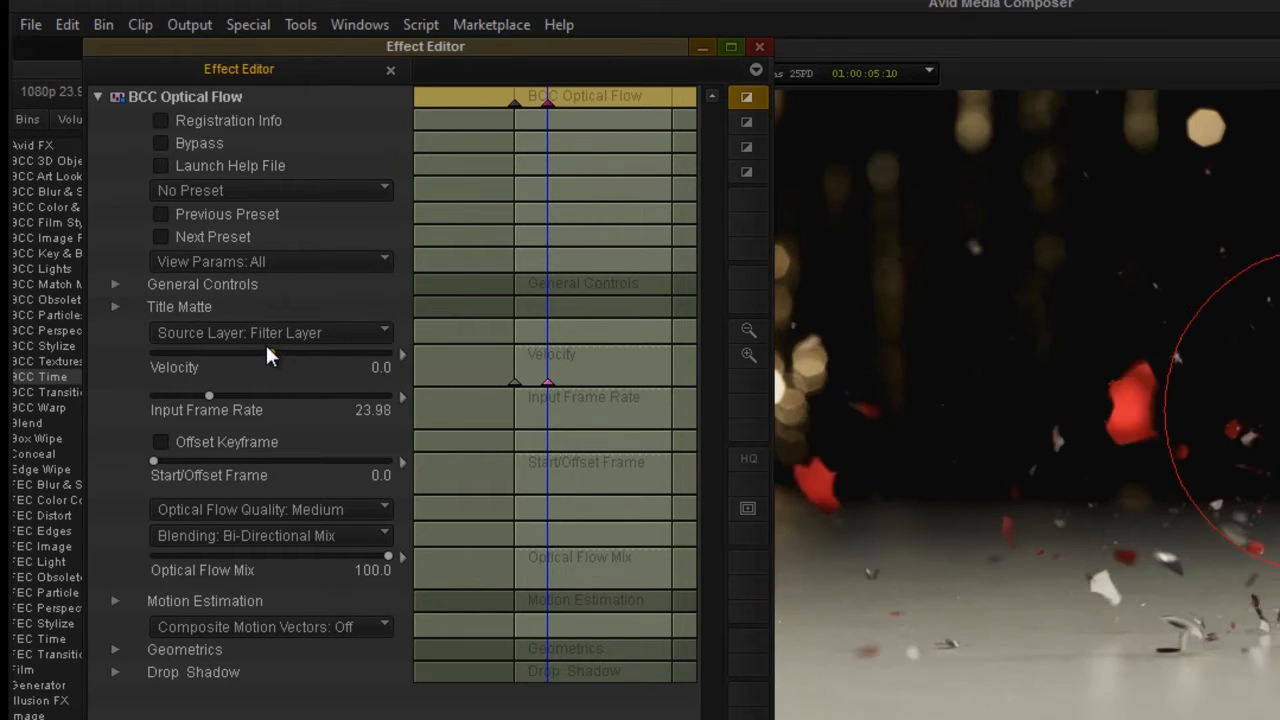
# Add a third Velocity keyframe at 01:00:12:03 and set its value to -100.
pyautogui.click(582, 369)
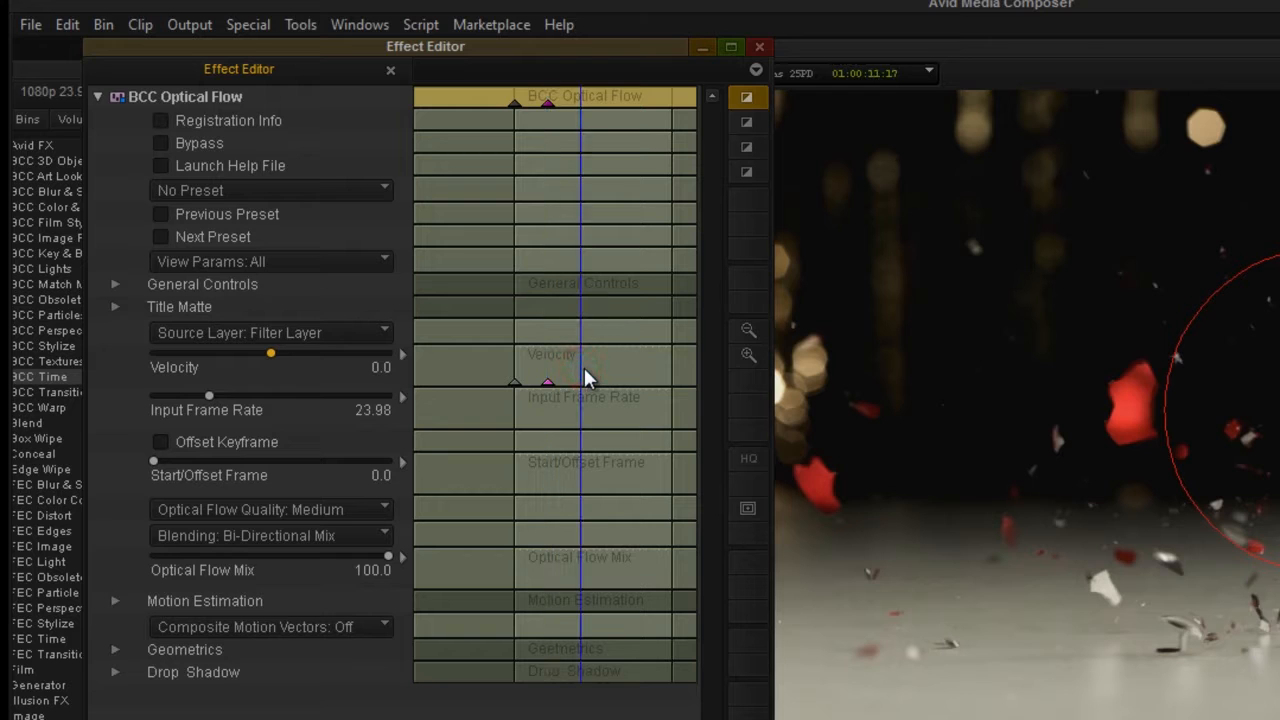
pyautogui.rightClick(588, 376)
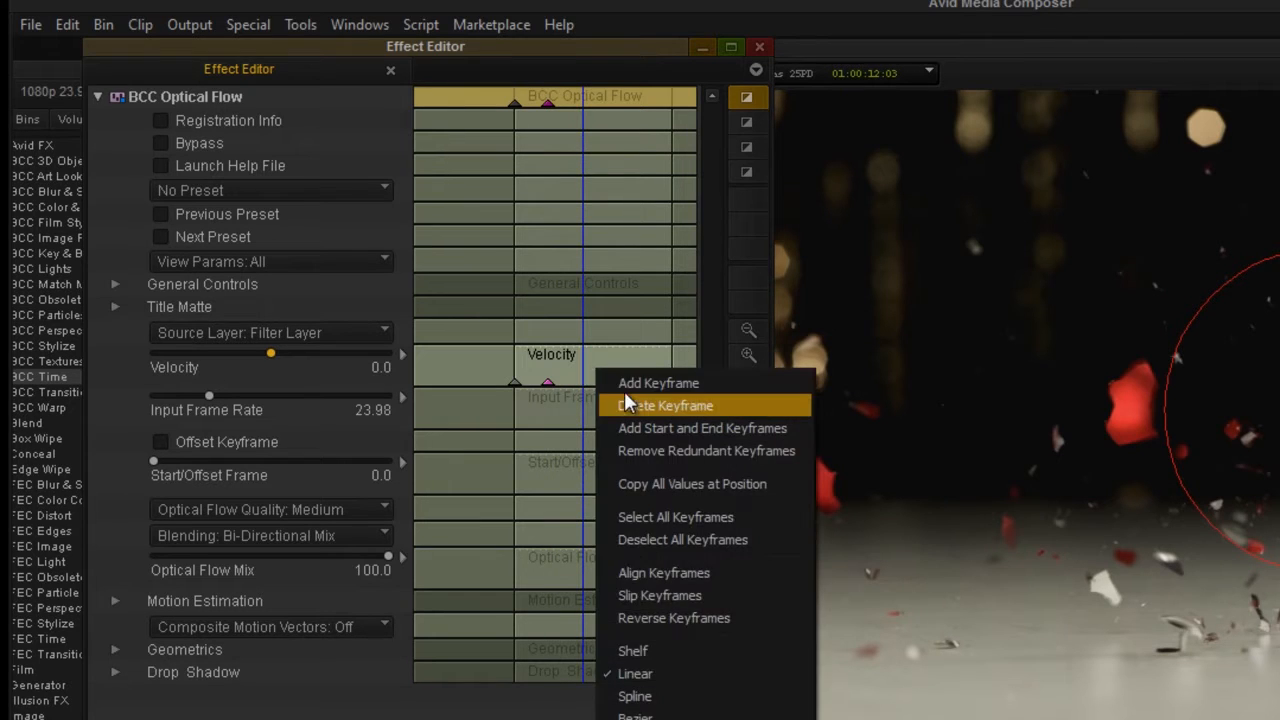
pyautogui.click(620, 381)
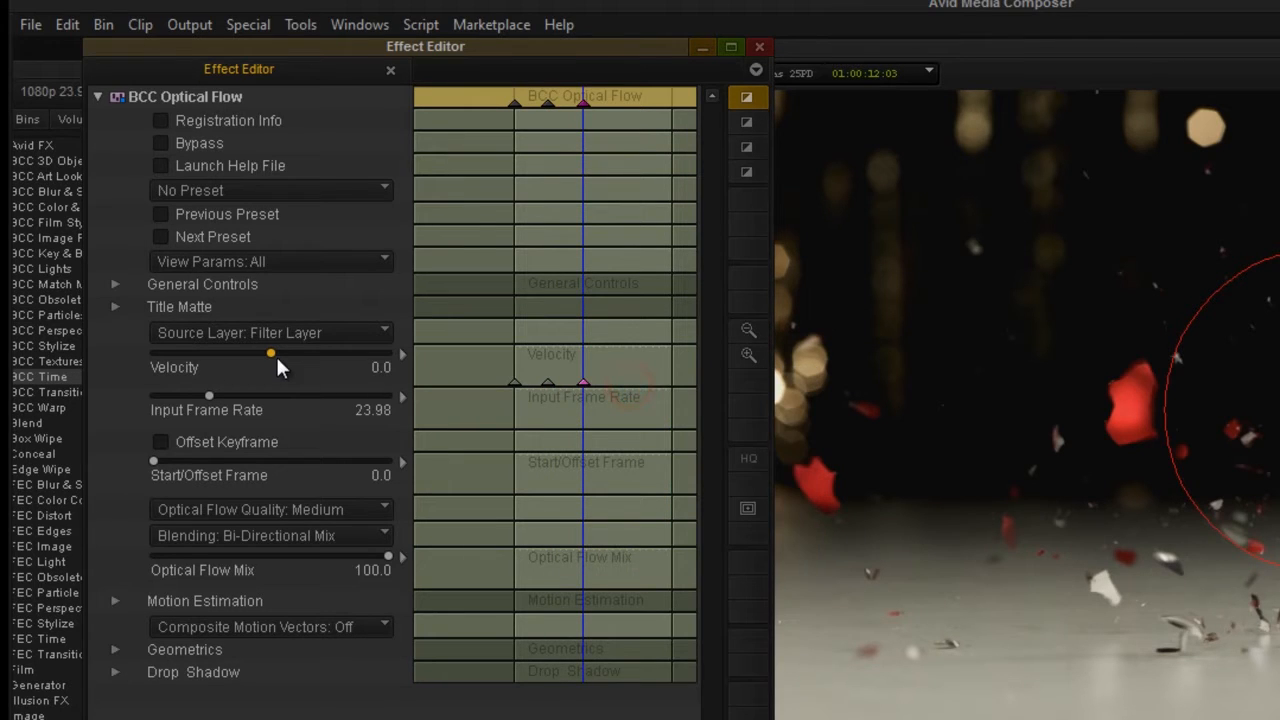
pyautogui.moveTo(276, 356); pyautogui.dragTo(264, 354)
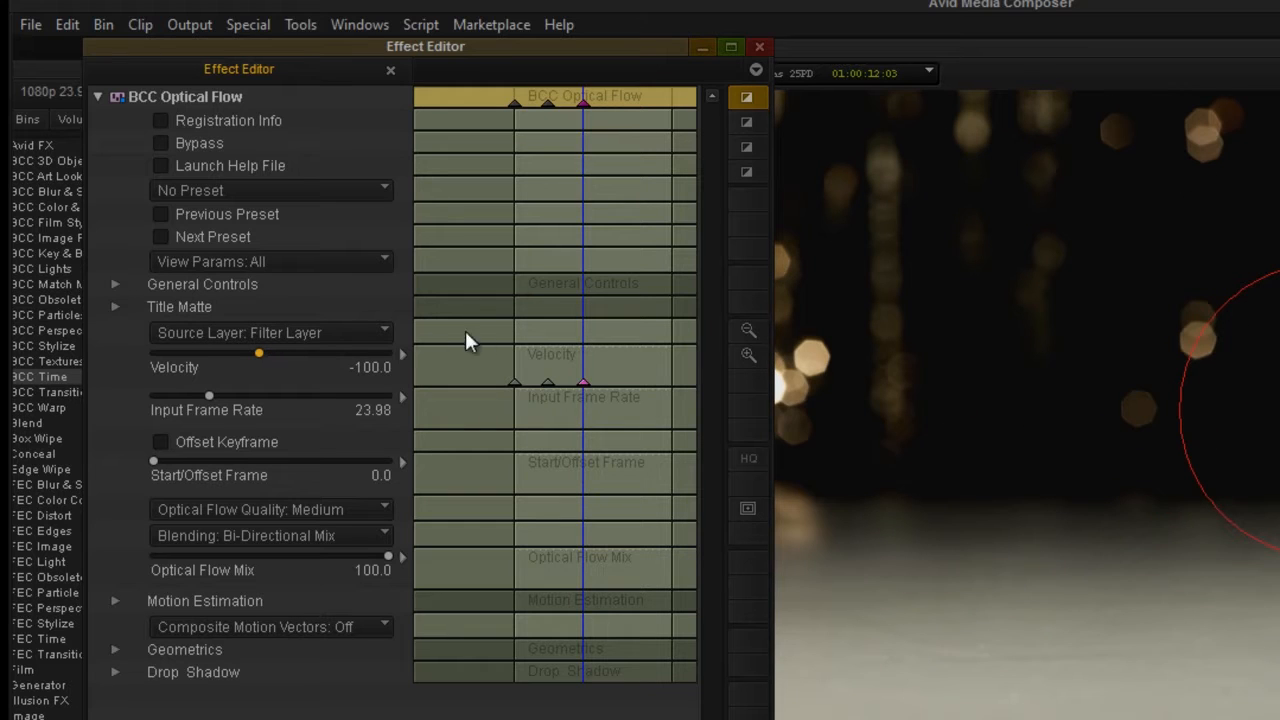
# Move the zero-velocity keyframe to about 01:00:08:24 and the -100 keyframe further along the clip, checking the retimed motion.
pyautogui.moveTo(562, 350)
pyautogui.mouseDown()
pyautogui.moveTo(544, 352)
pyautogui.moveTo(579, 355)
pyautogui.moveTo(537, 355)
pyautogui.moveTo(560, 361)
pyautogui.mouseUp()
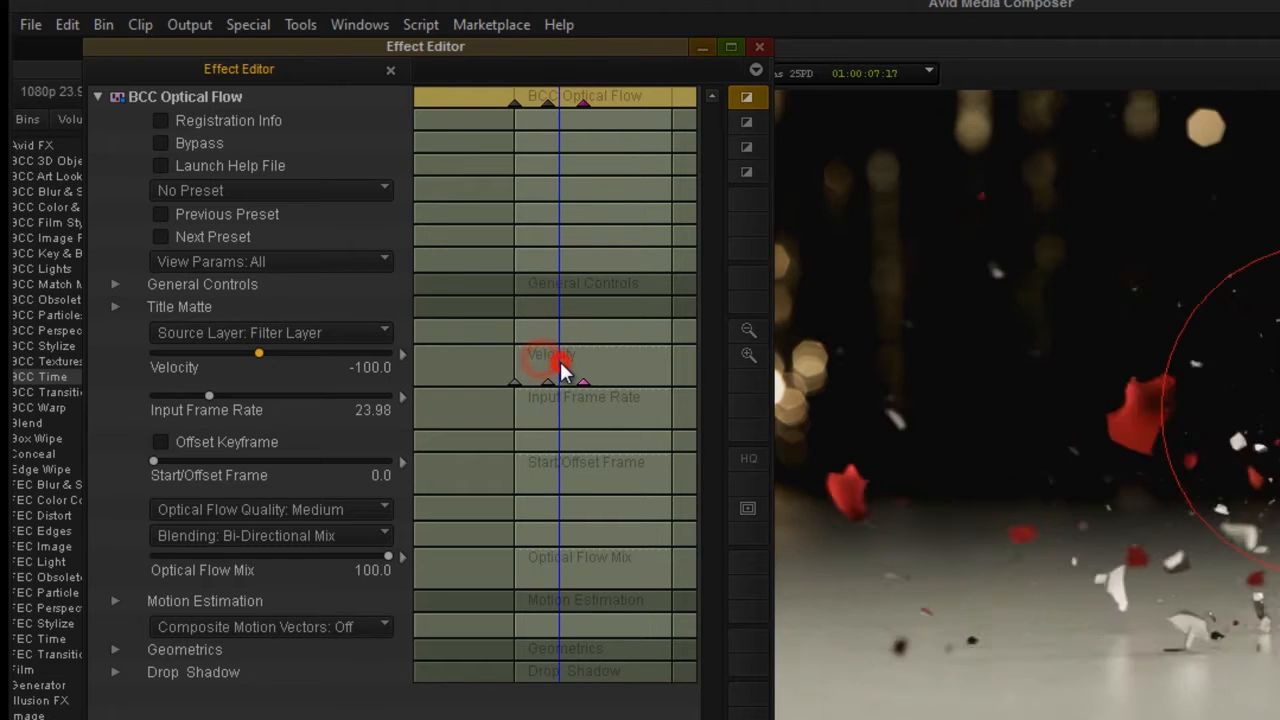
pyautogui.click(548, 380)
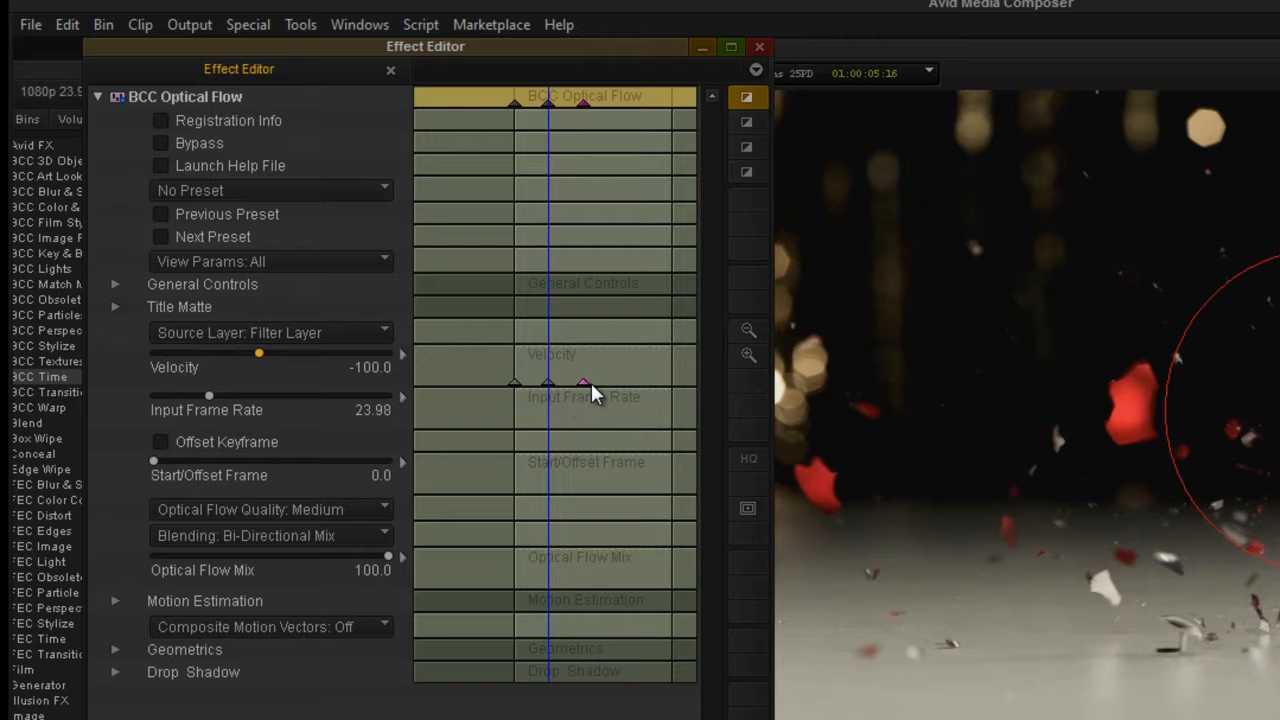
pyautogui.click(584, 384)
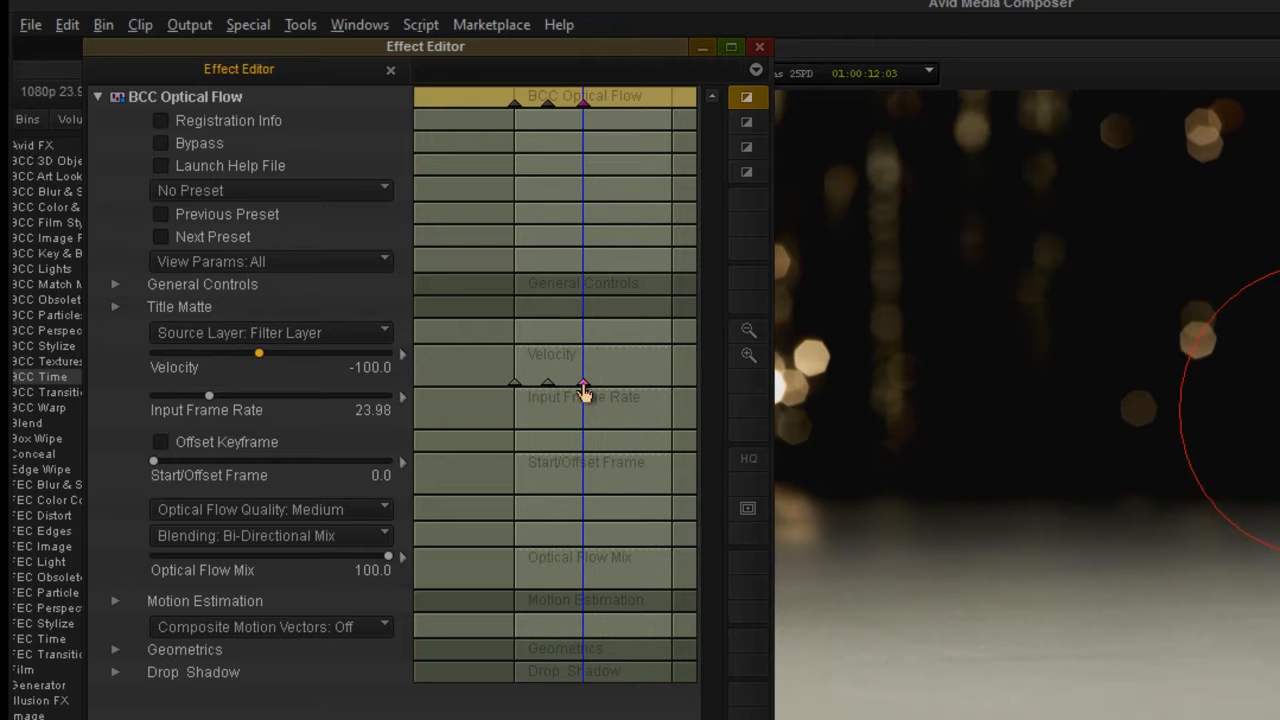
pyautogui.moveTo(583, 385); pyautogui.dragTo(547, 361)
pyautogui.click(558, 368)
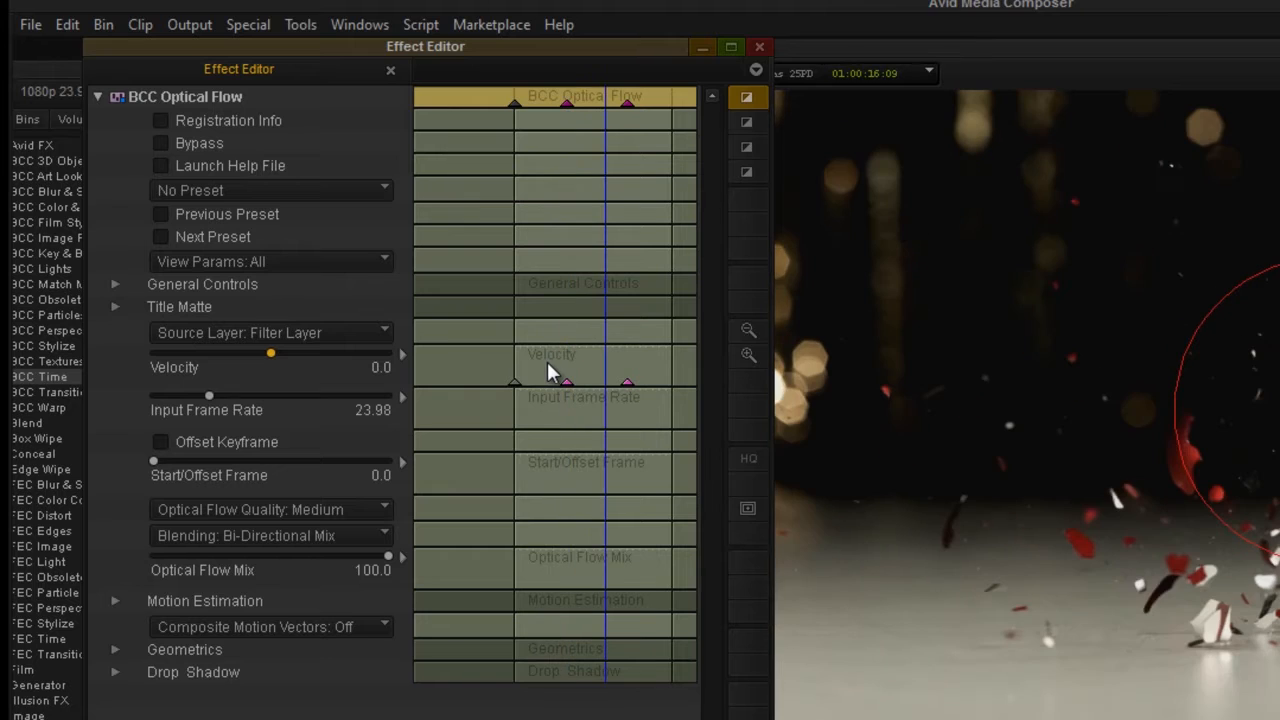
pyautogui.moveTo(548, 366); pyautogui.dragTo(574, 372)
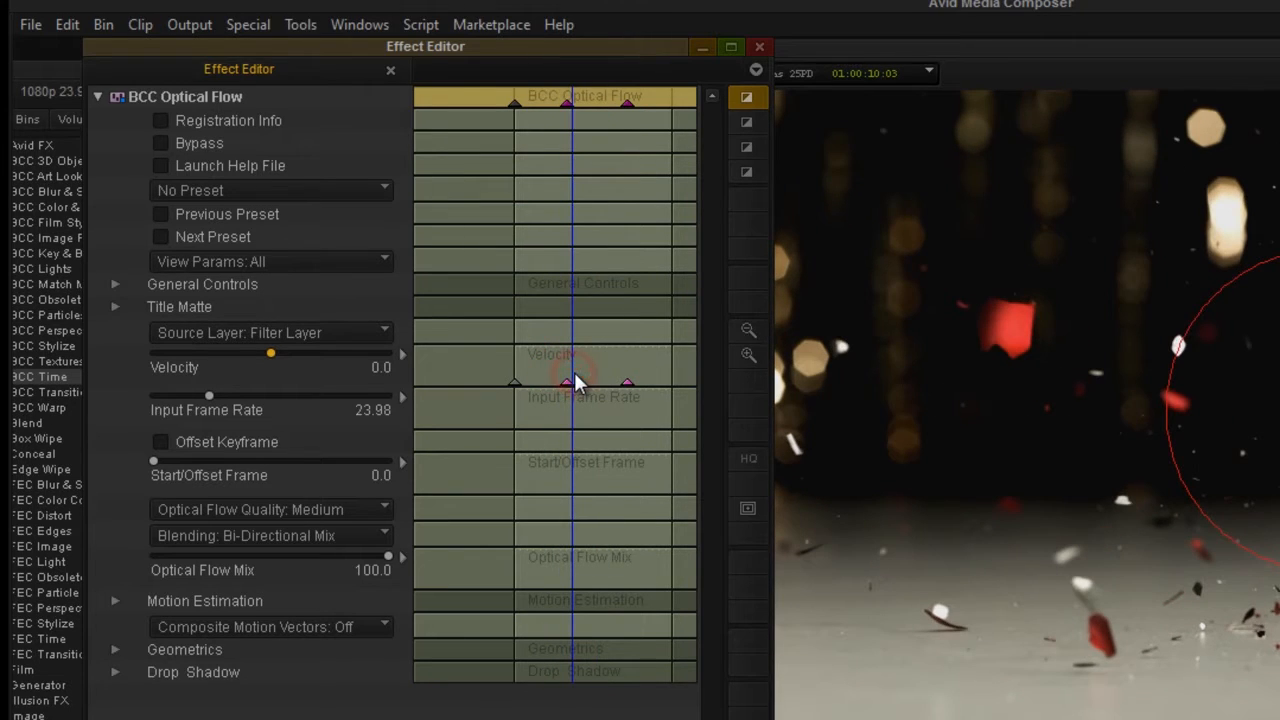
pyautogui.click(560, 370)
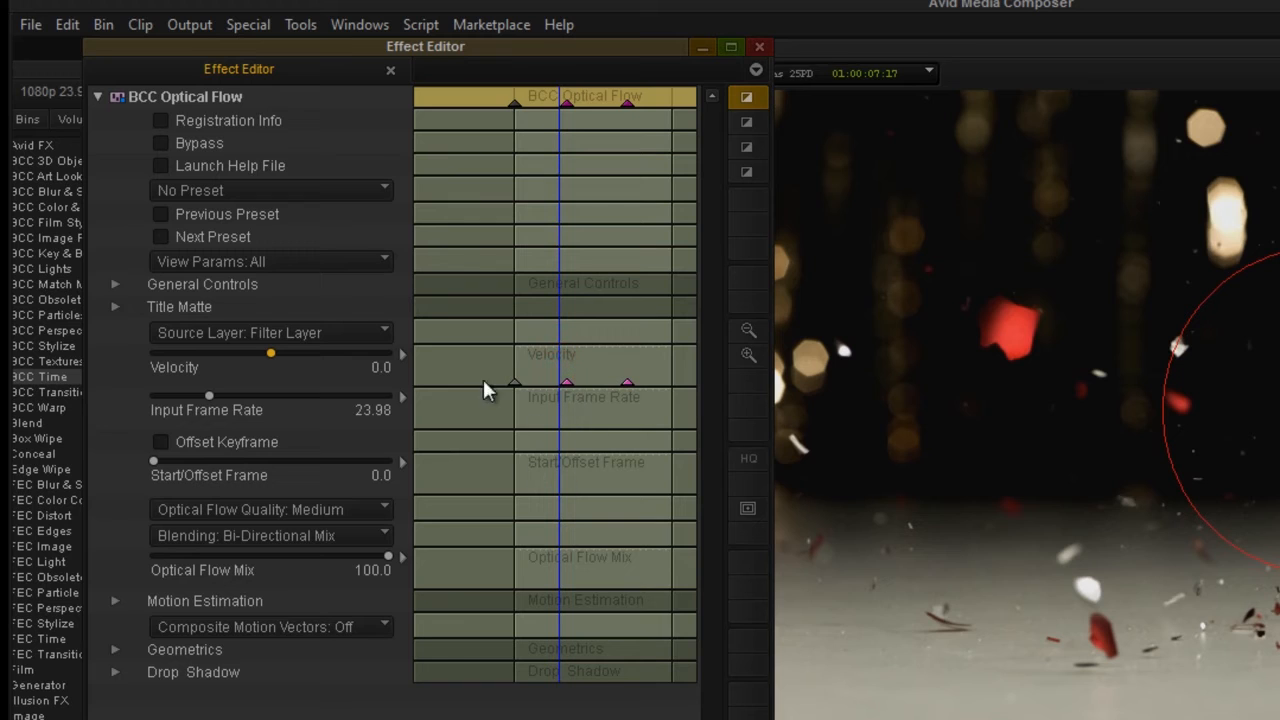
# Expand the Velocity graph and change the middle keyframe's interpolation to Bezier.
pyautogui.click(402, 355)
pyautogui.click(565, 401)
pyautogui.rightClick(565, 401)
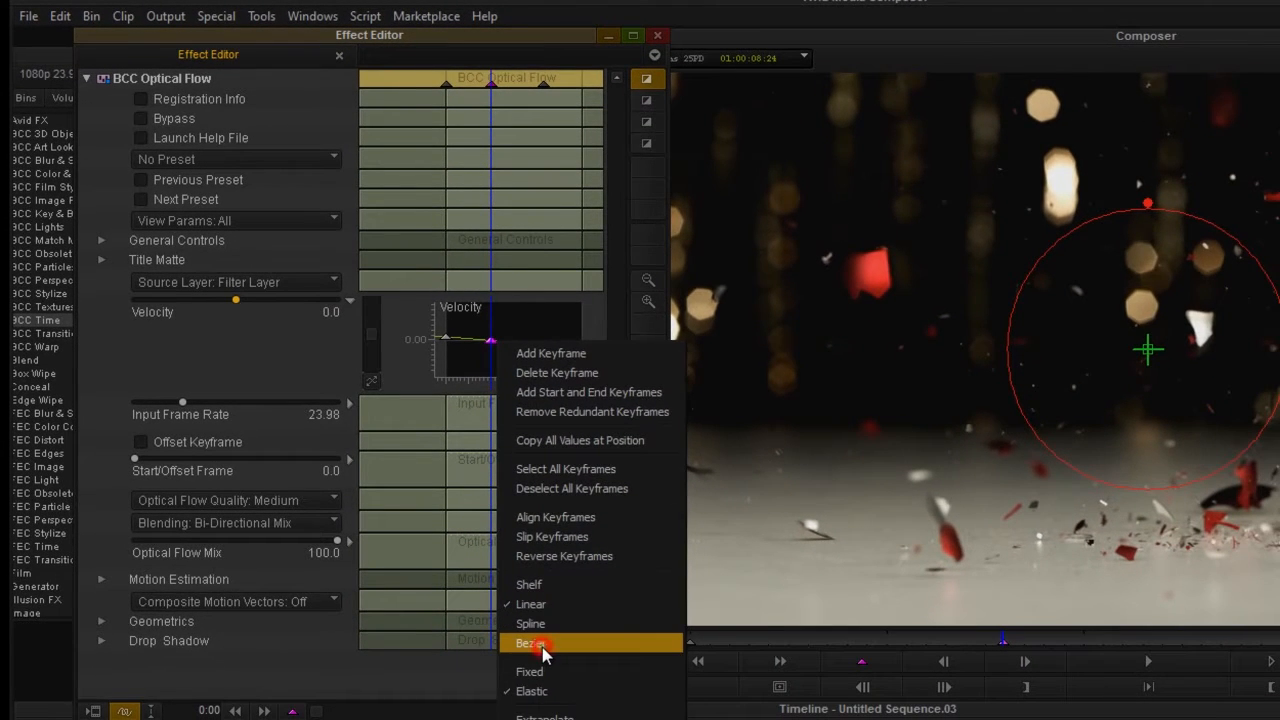
pyautogui.click(541, 647)
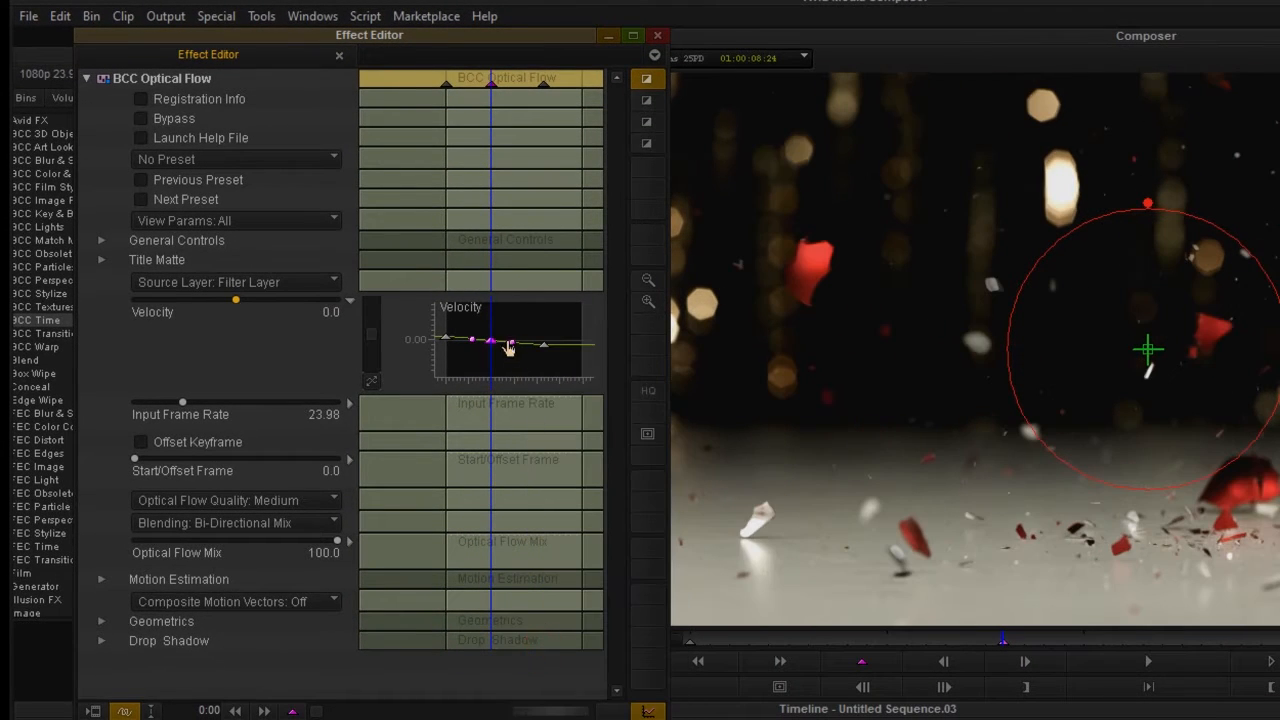
# Level the middle Velocity keyframe's incoming Bezier handle near 0.00 to ease the speed change around the pause.
pyautogui.moveTo(372, 336); pyautogui.dragTo(369, 366)
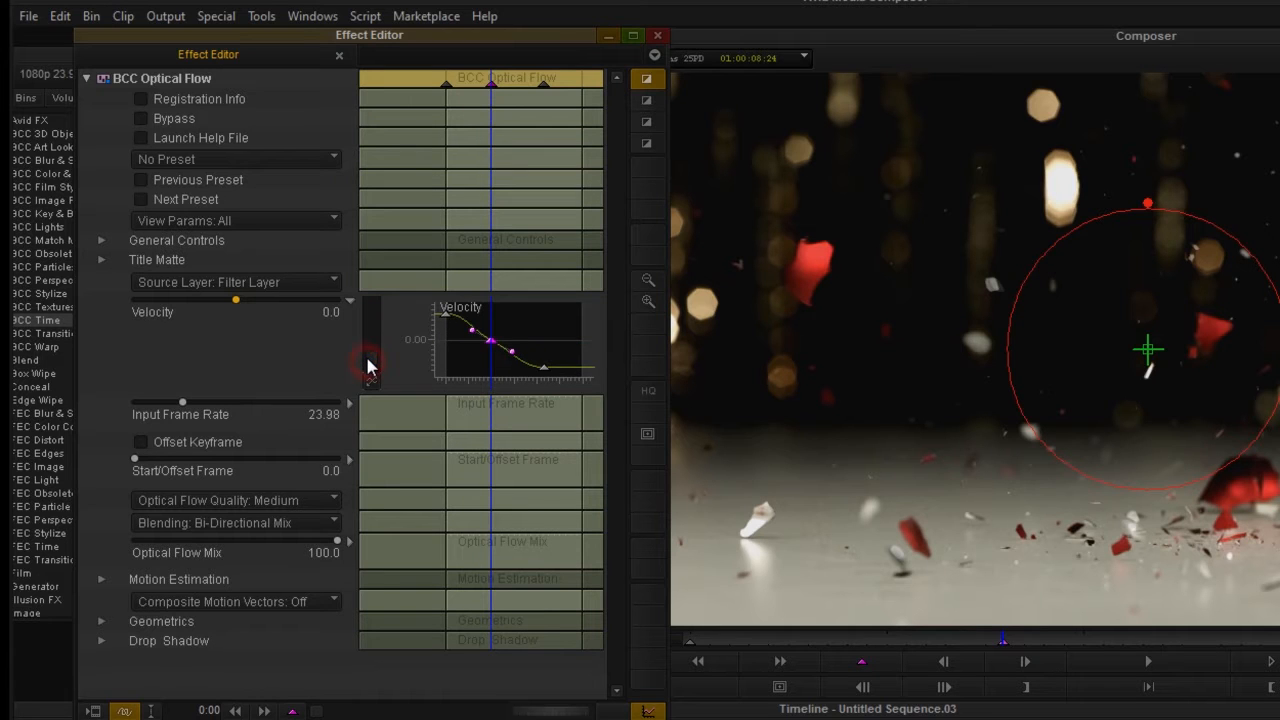
pyautogui.moveTo(472, 330); pyautogui.dragTo(464, 341)
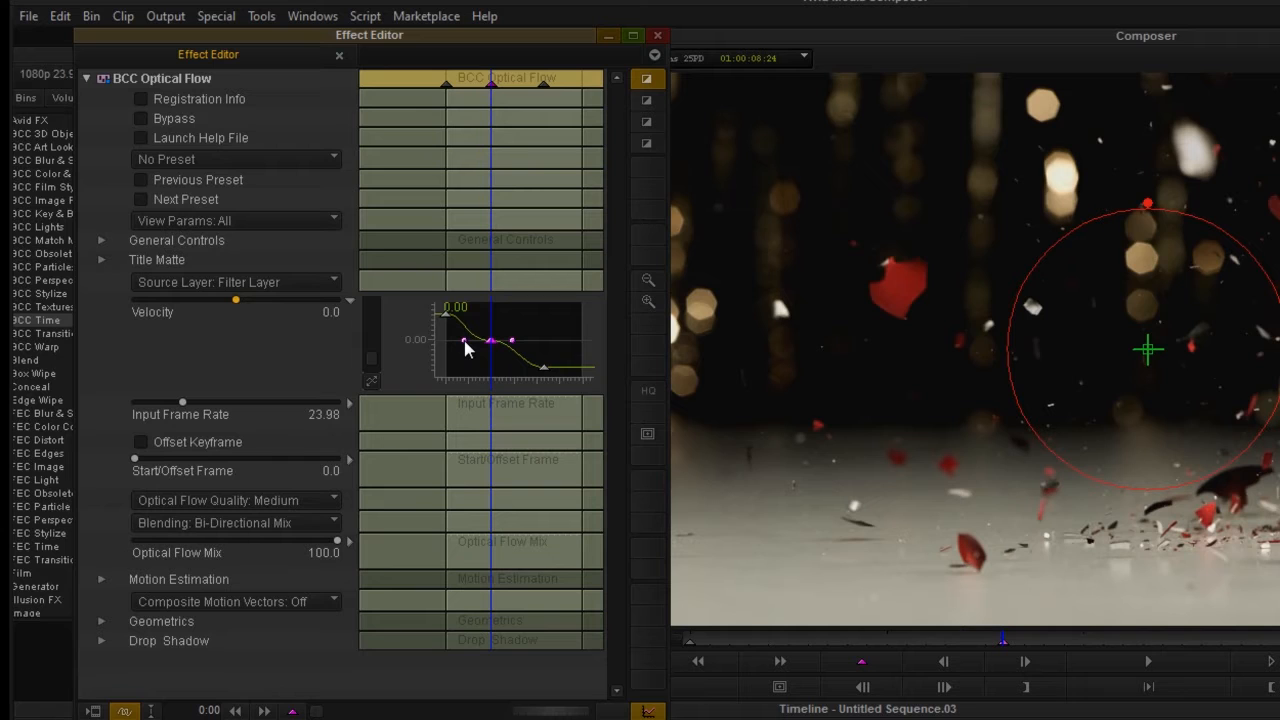
pyautogui.moveTo(464, 341); pyautogui.dragTo(467, 340)
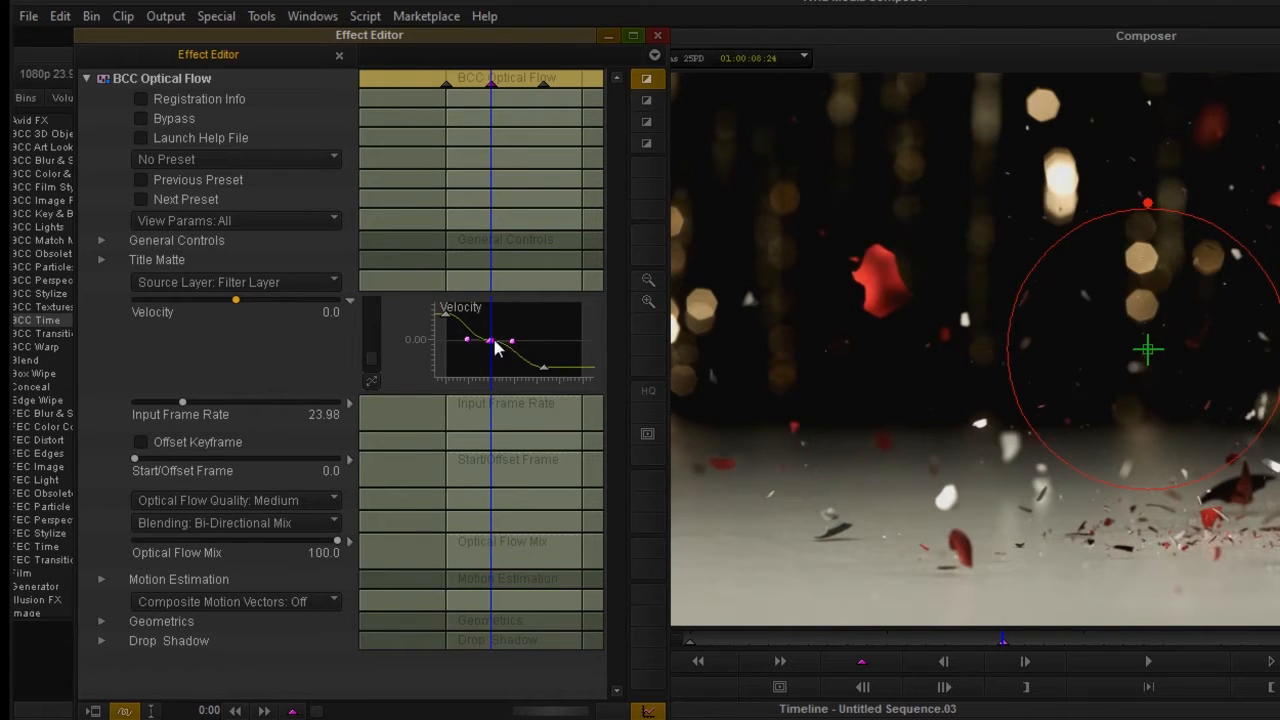
pyautogui.moveTo(490, 285)
pyautogui.mouseDown()
pyautogui.moveTo(448, 286)
pyautogui.moveTo(475, 288)
pyautogui.mouseUp()
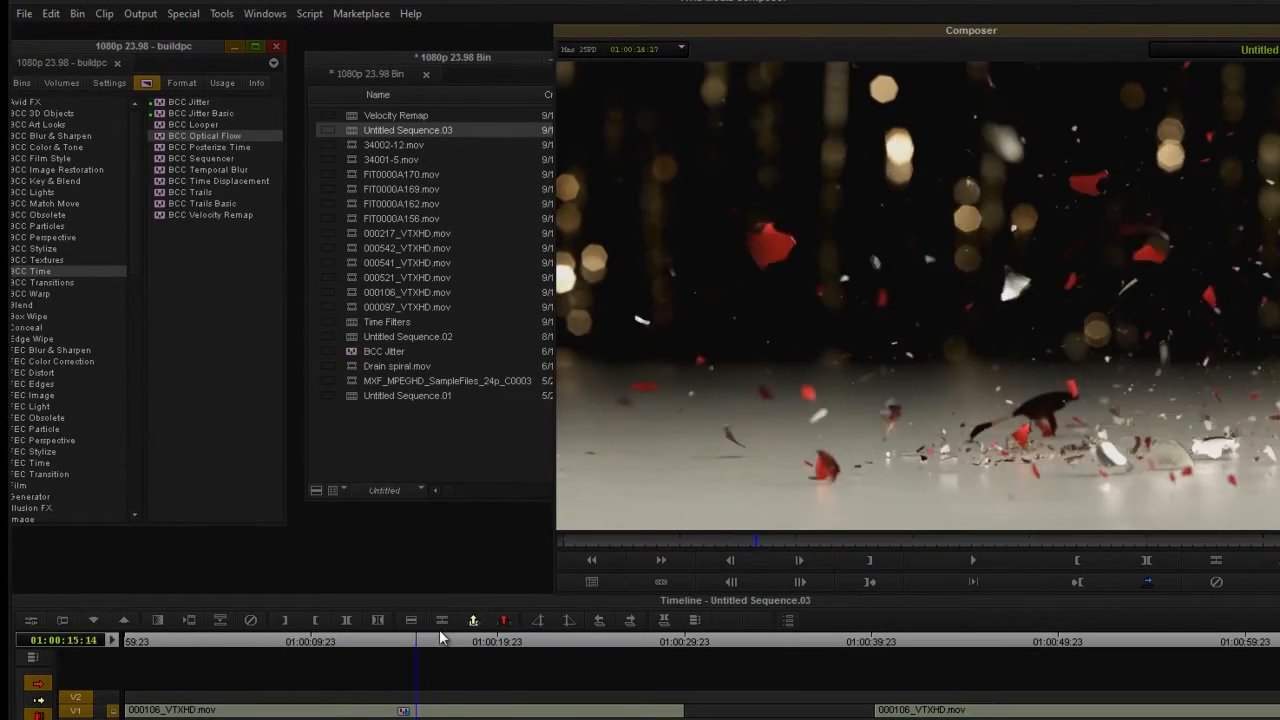
# Try the Best setting for Optical Flow Quality on the retimed clip and return it to Medium.
pyautogui.moveTo(437, 645); pyautogui.dragTo(378, 666)
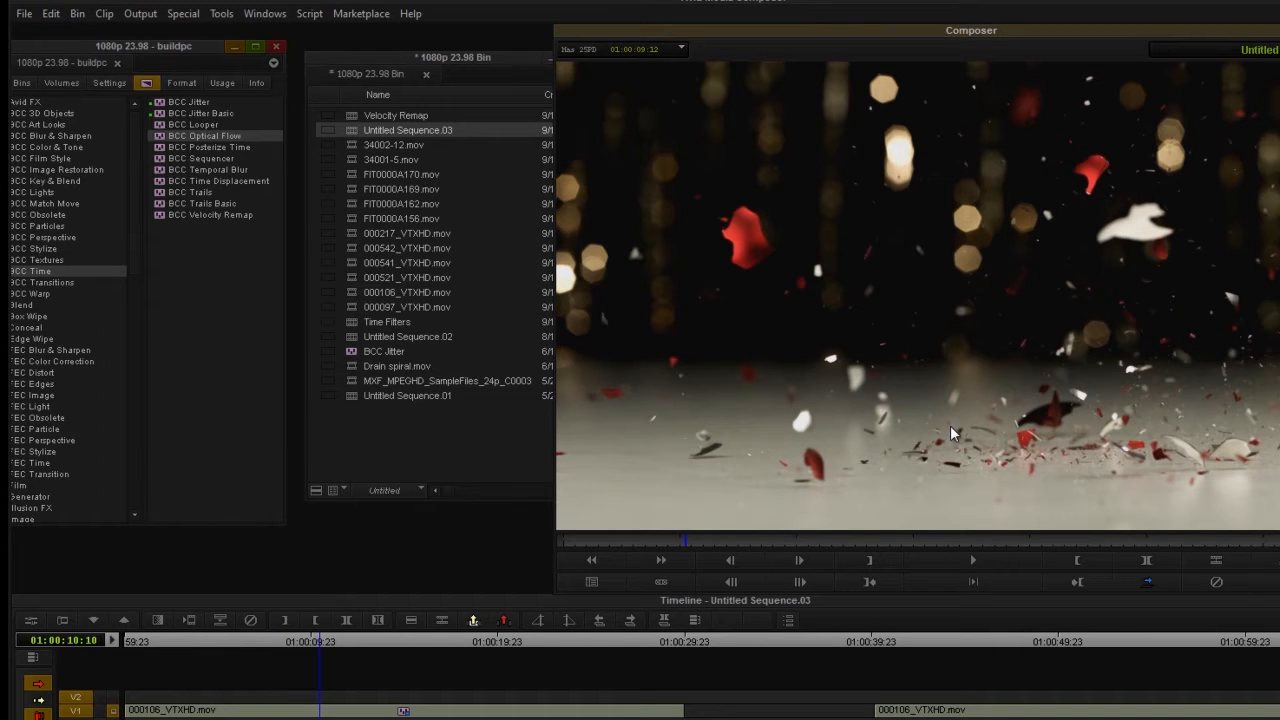
pyautogui.click(31, 619)
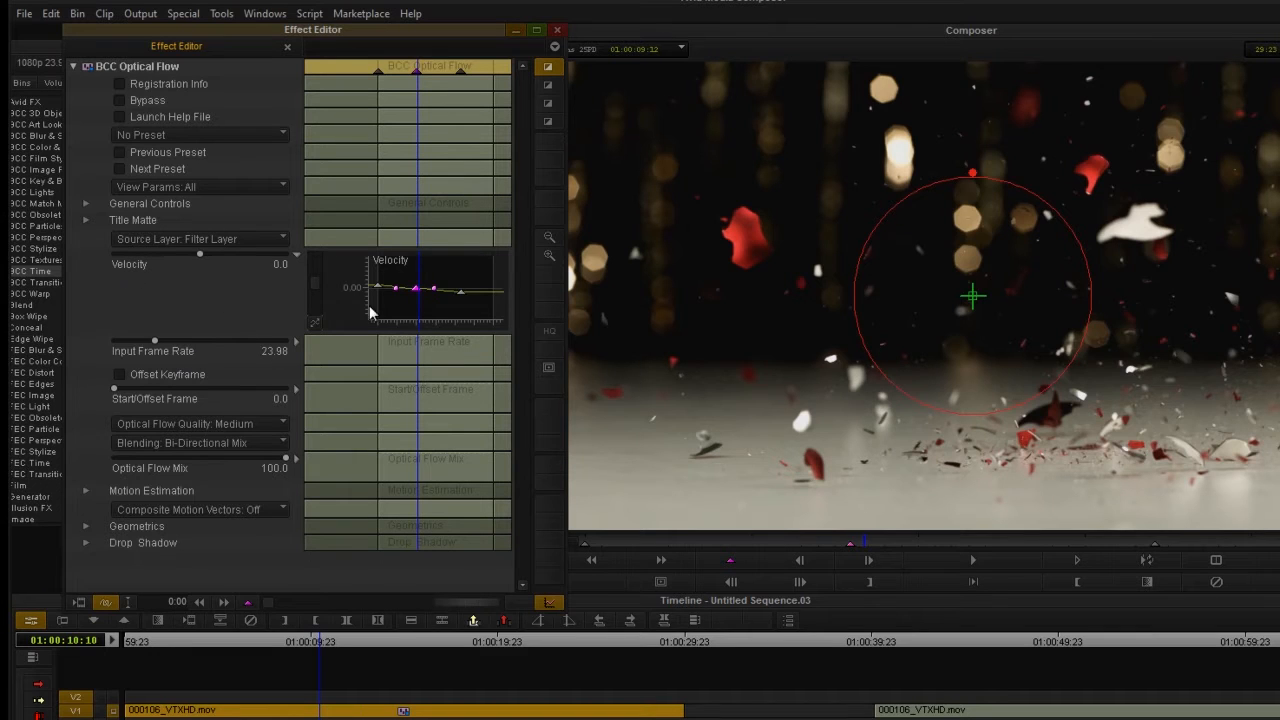
pyautogui.click(194, 425)
pyautogui.click(198, 443)
pyautogui.click(168, 428)
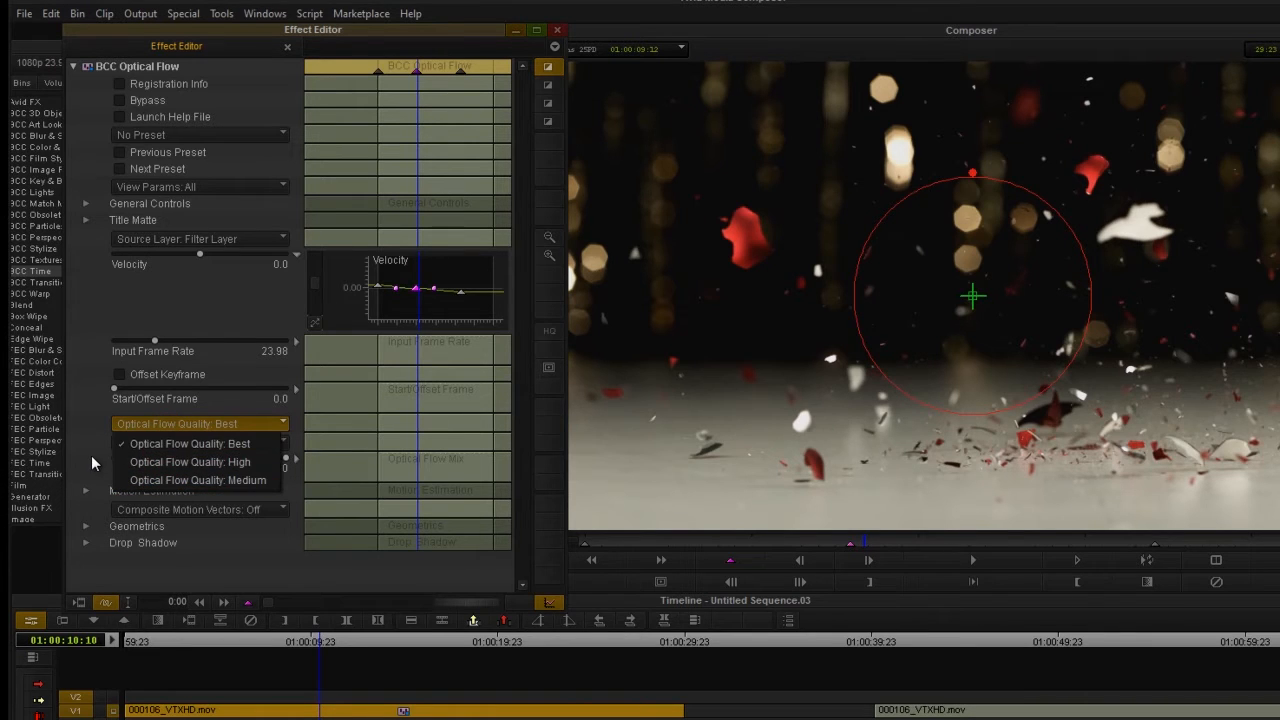
pyautogui.click(157, 481)
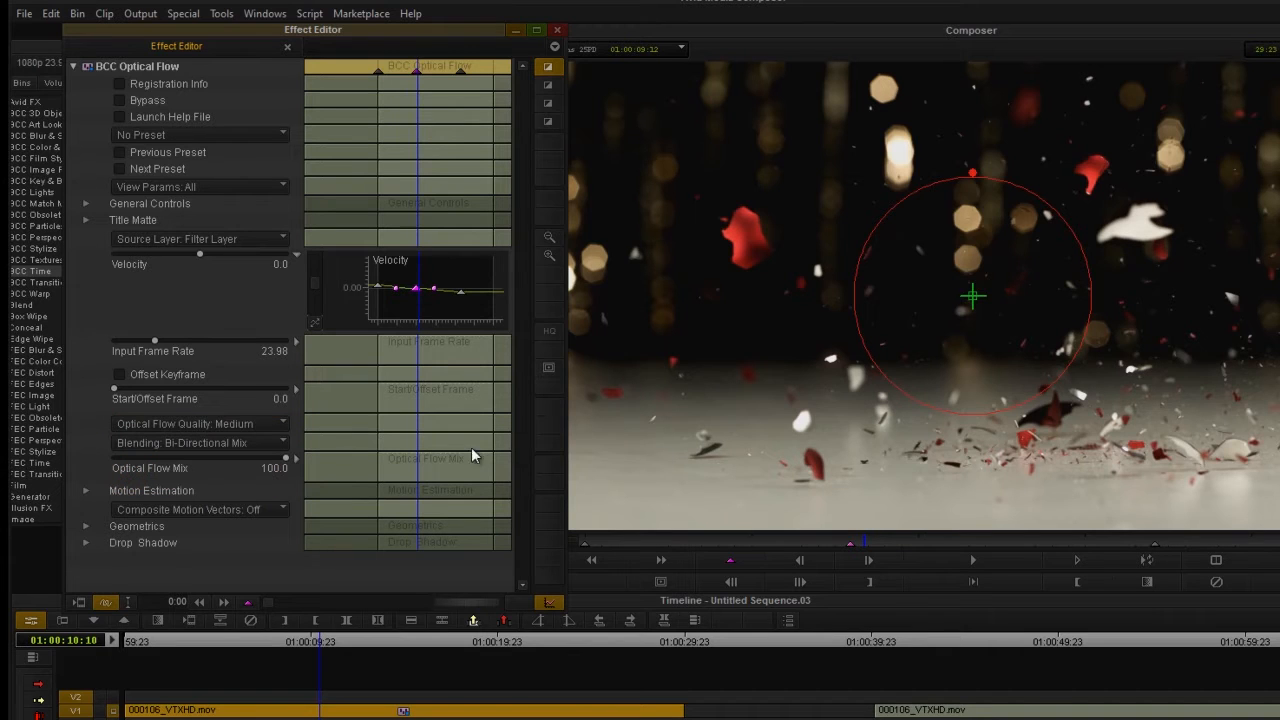
# Try Nearest Mix blending on the effect and switch back to Bi-Directional Mix.
pyautogui.click(180, 443)
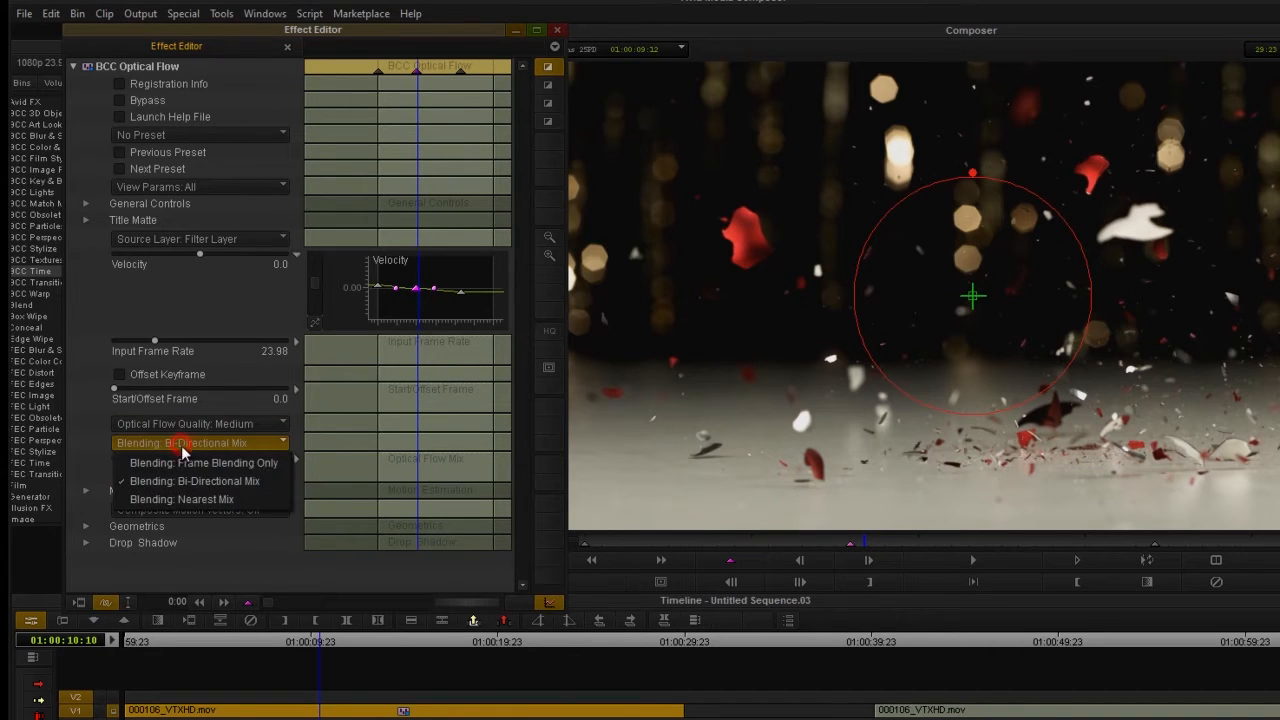
pyautogui.click(196, 501)
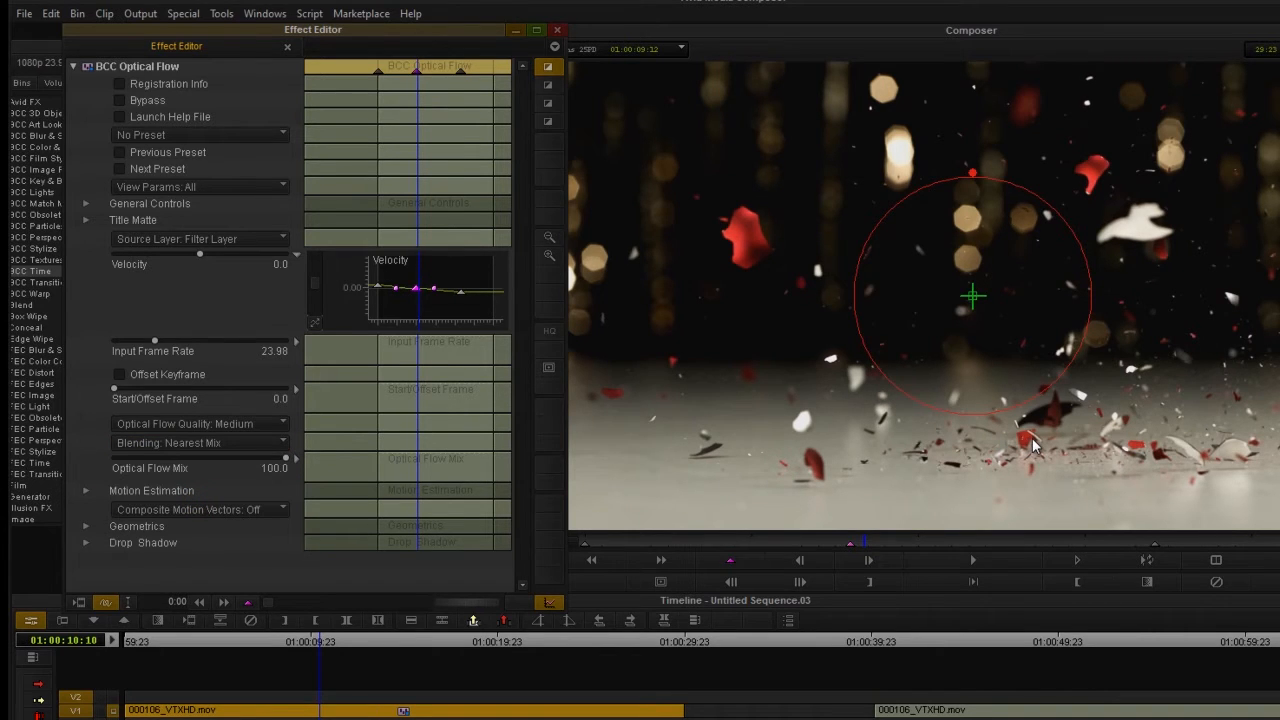
pyautogui.click(183, 442)
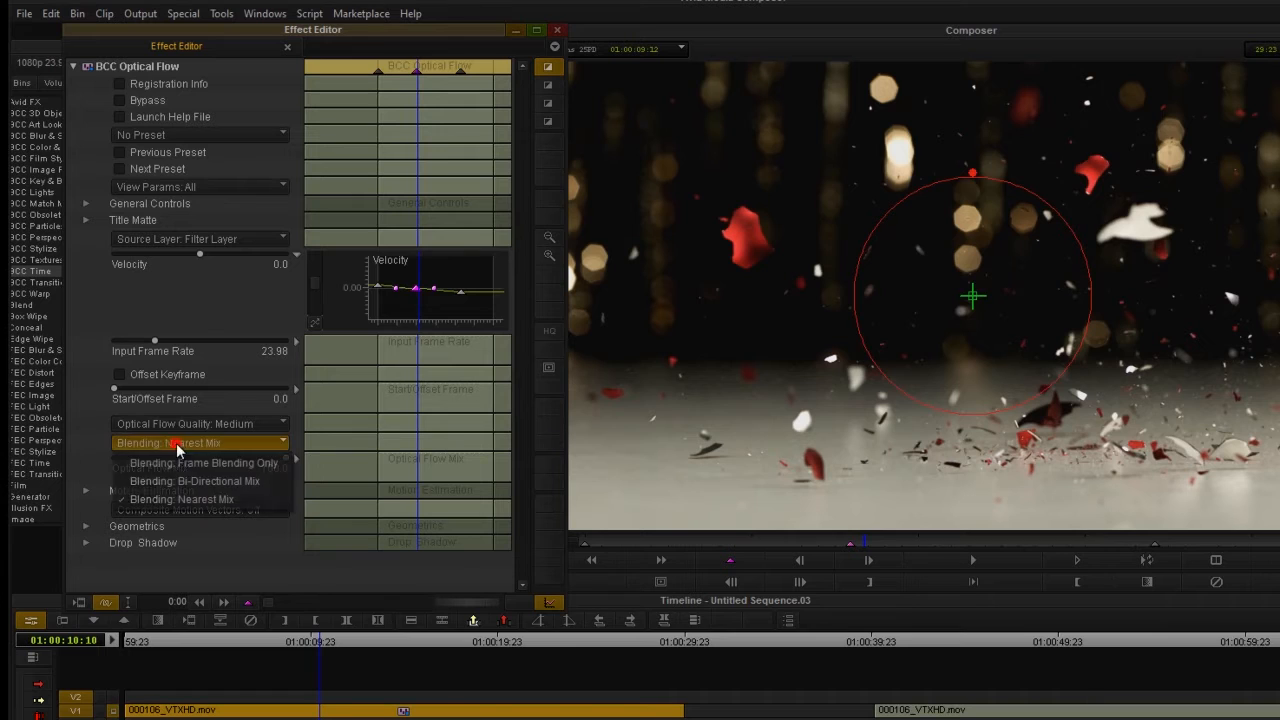
pyautogui.click(191, 483)
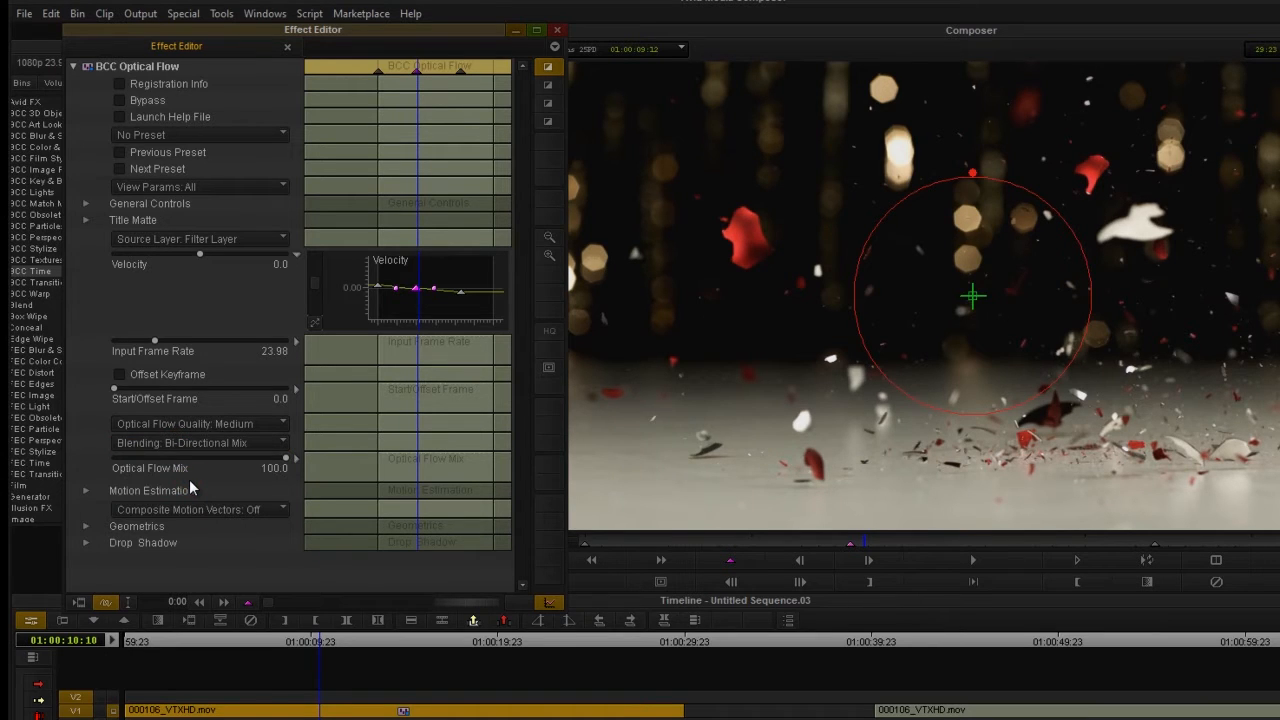
# Try Frame Blending Only, check the motion around 01:00:10:13, and restore Bi-Directional Mix blending.
pyautogui.click(246, 443)
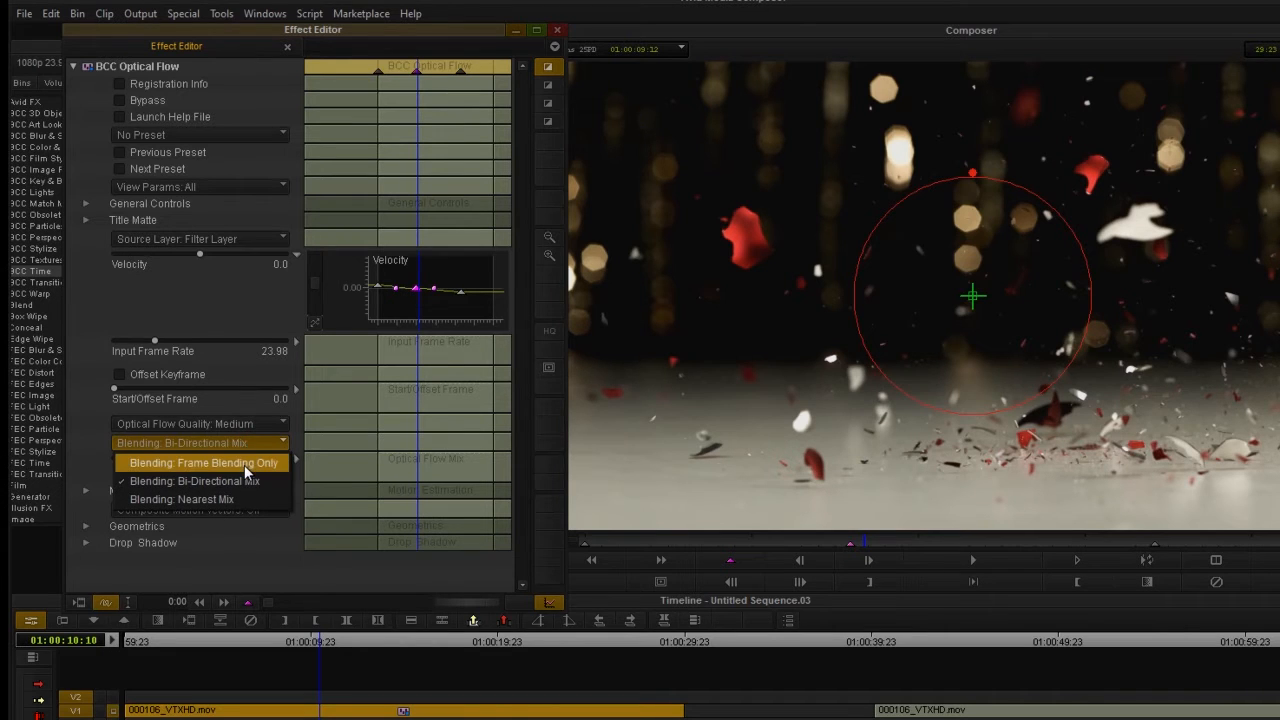
pyautogui.click(246, 466)
pyautogui.moveTo(326, 640); pyautogui.dragTo(322, 688)
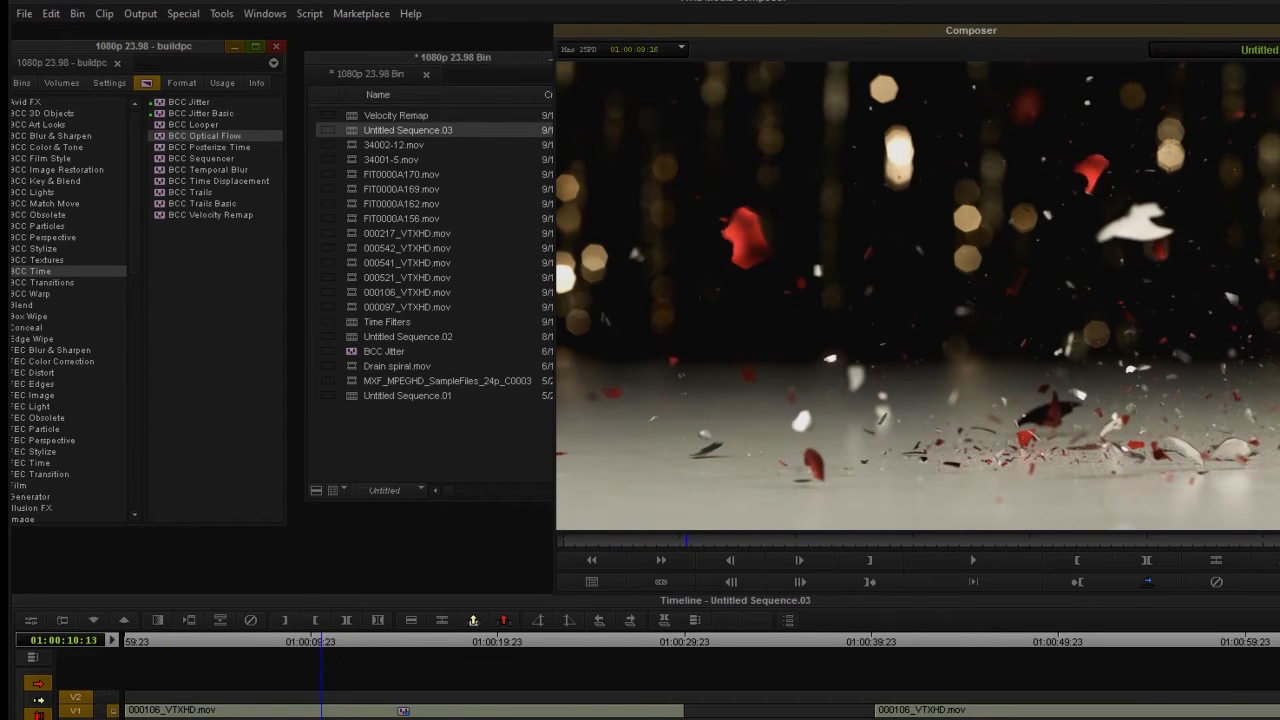
pyautogui.click(30, 623)
pyautogui.click(212, 423)
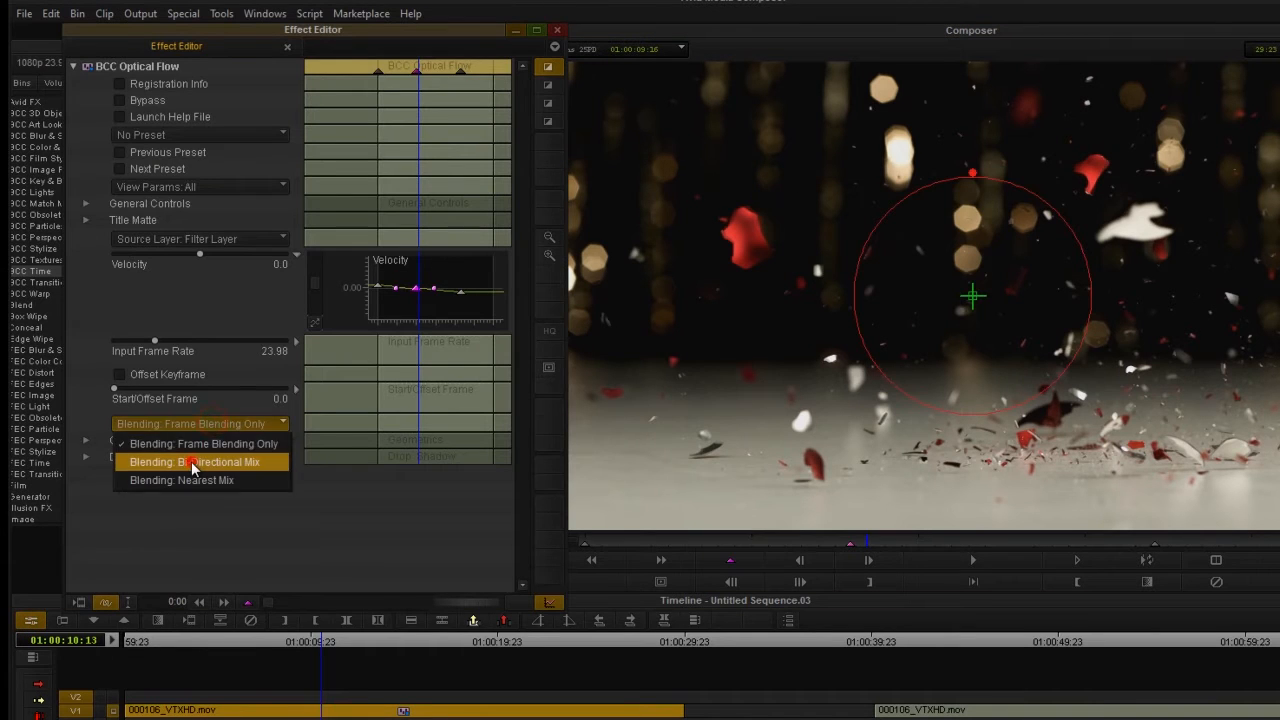
pyautogui.click(191, 461)
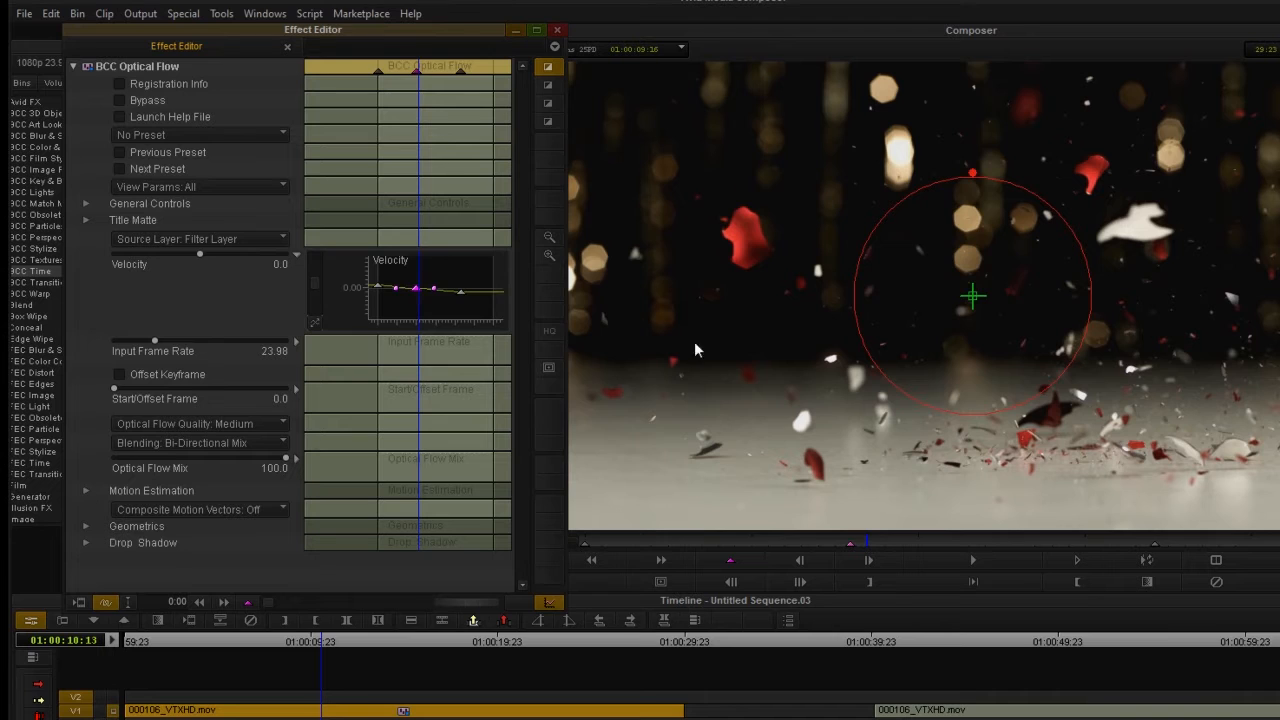
# Expand the Motion Estimation settings and enable Use Reverse Estimation.
pyautogui.click(86, 491)
pyautogui.scroll(-1, 87, 511)
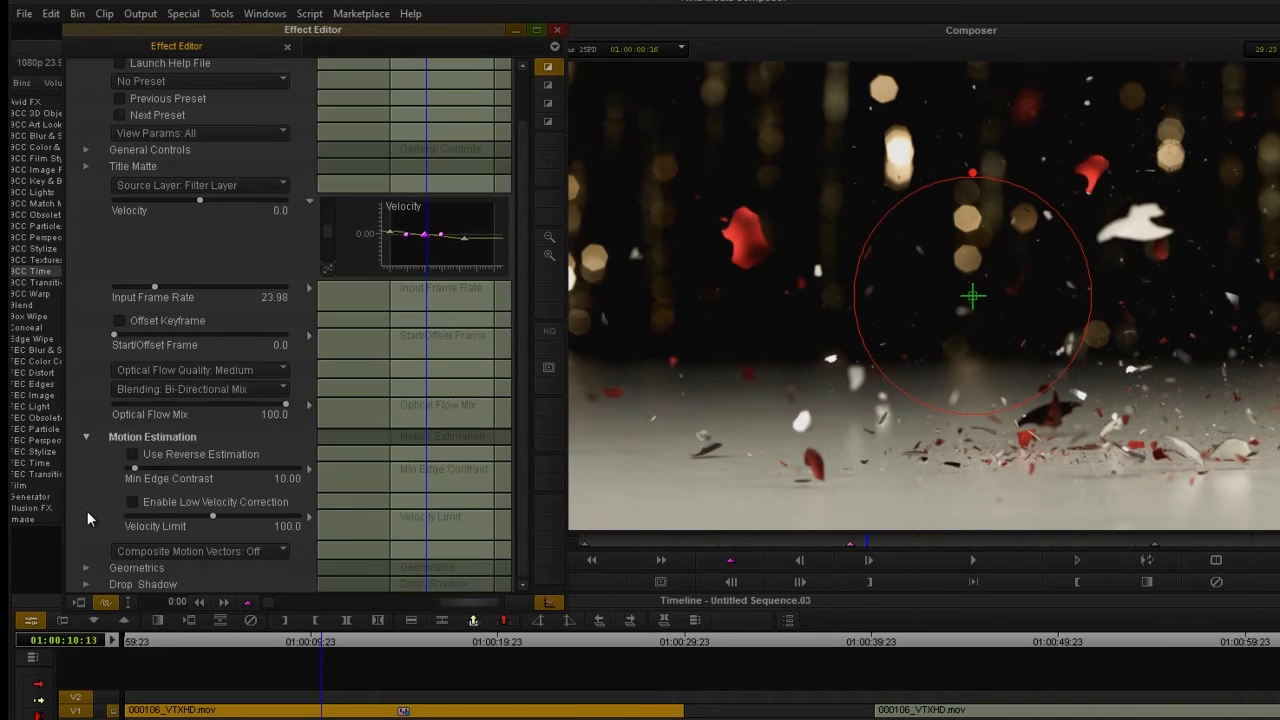
pyautogui.click(134, 455)
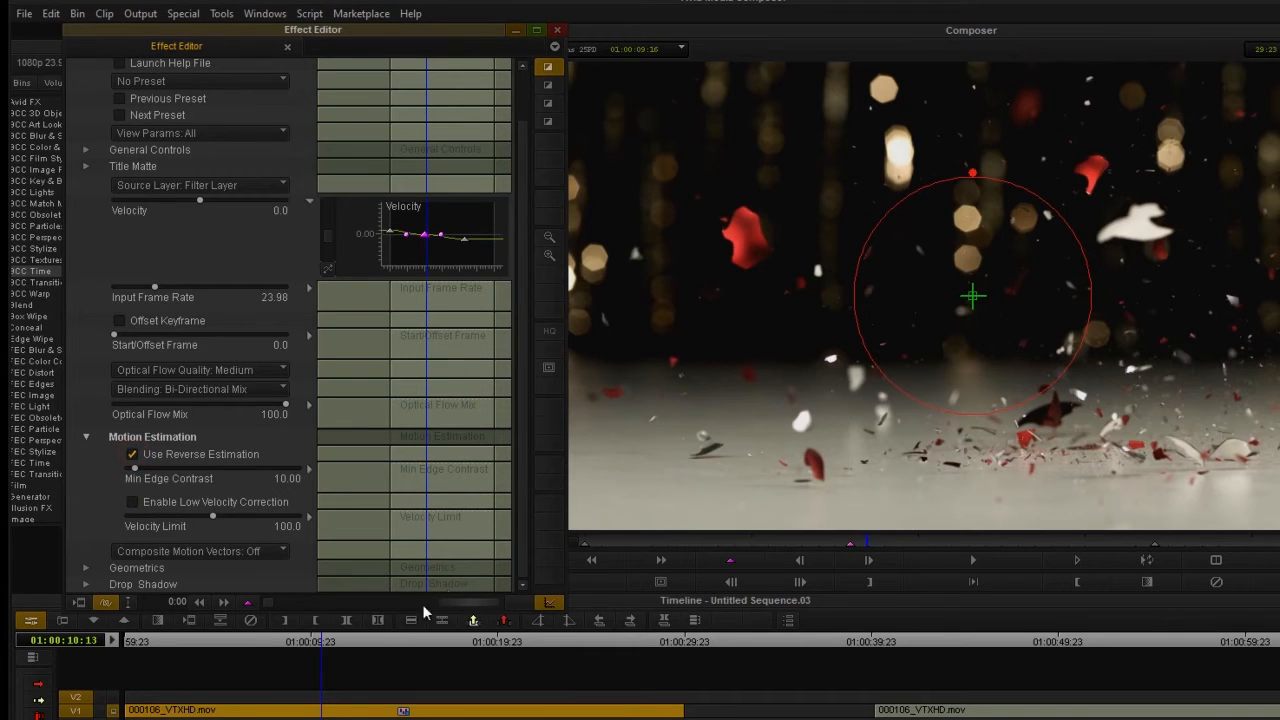
# At 01:00:12:04, set Min Edge Contrast to 10.31 and Composite Motion Vectors to Render to overlay the vectors.
pyautogui.moveTo(290, 640); pyautogui.dragTo(352, 643)
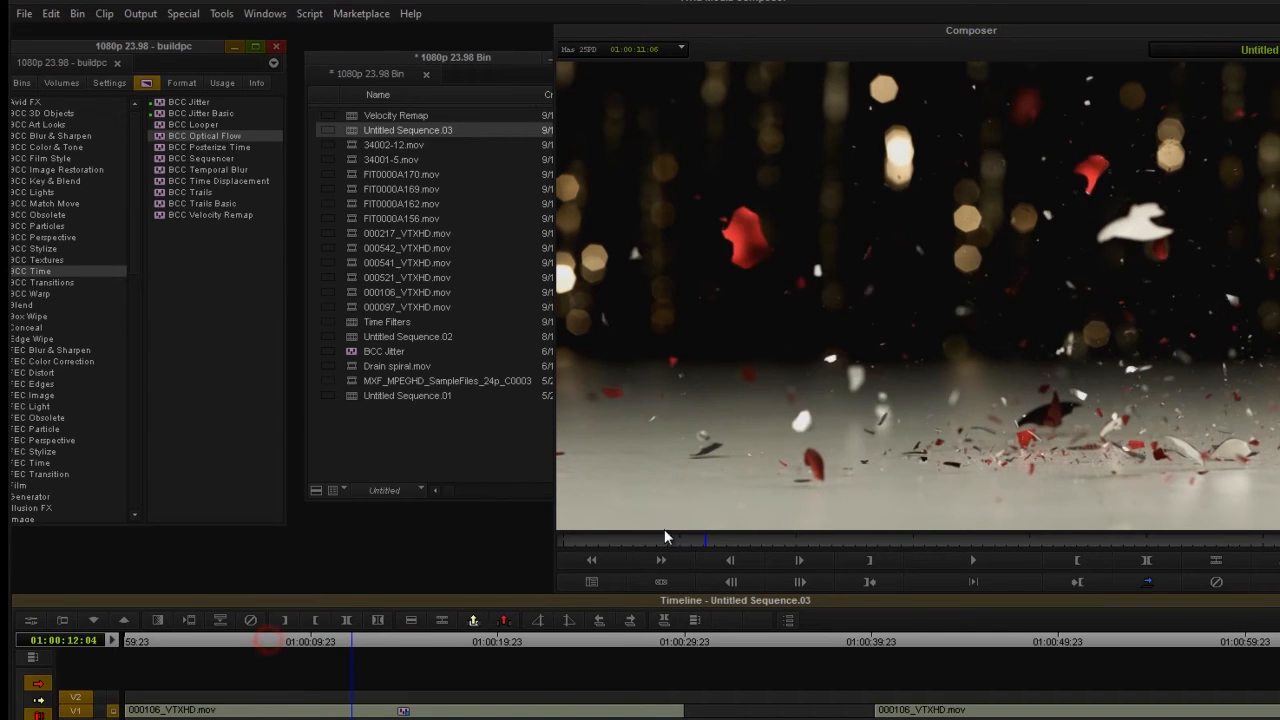
pyautogui.click(26, 621)
pyautogui.scroll(-2, 91, 549)
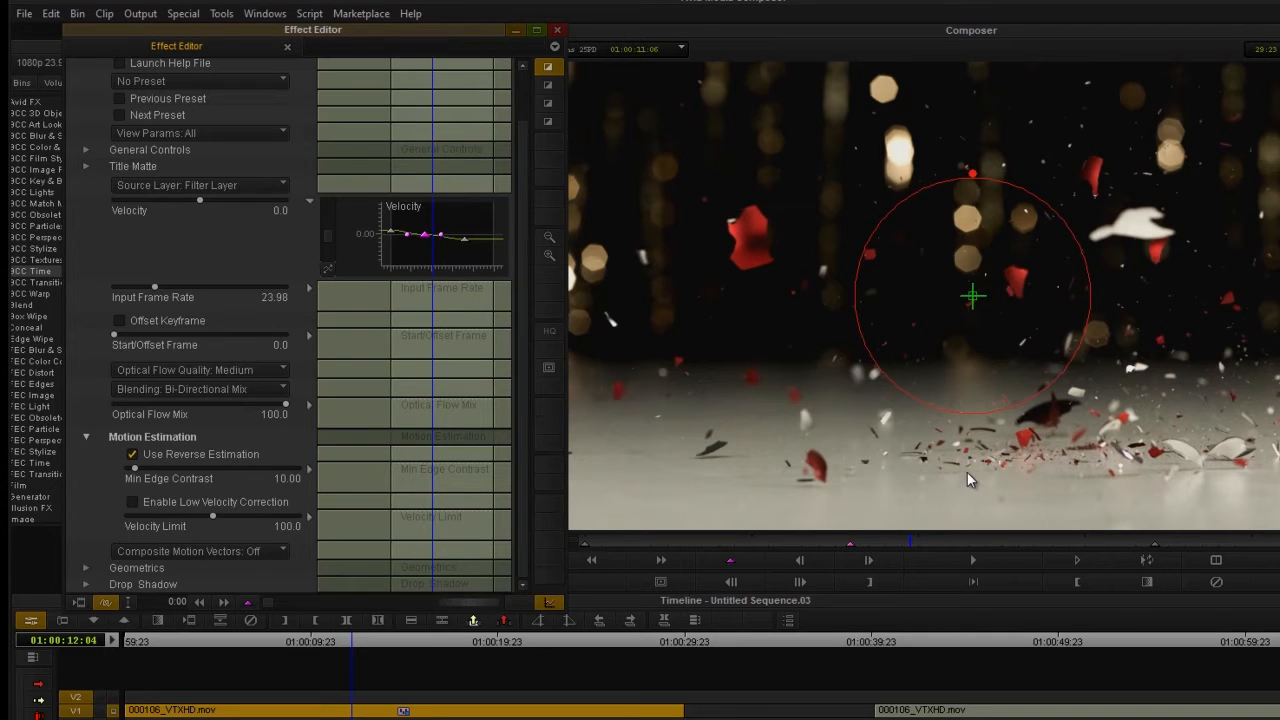
pyautogui.moveTo(136, 470)
pyautogui.mouseDown()
pyautogui.moveTo(200, 476)
pyautogui.moveTo(139, 476)
pyautogui.mouseUp()
pyautogui.click(214, 553)
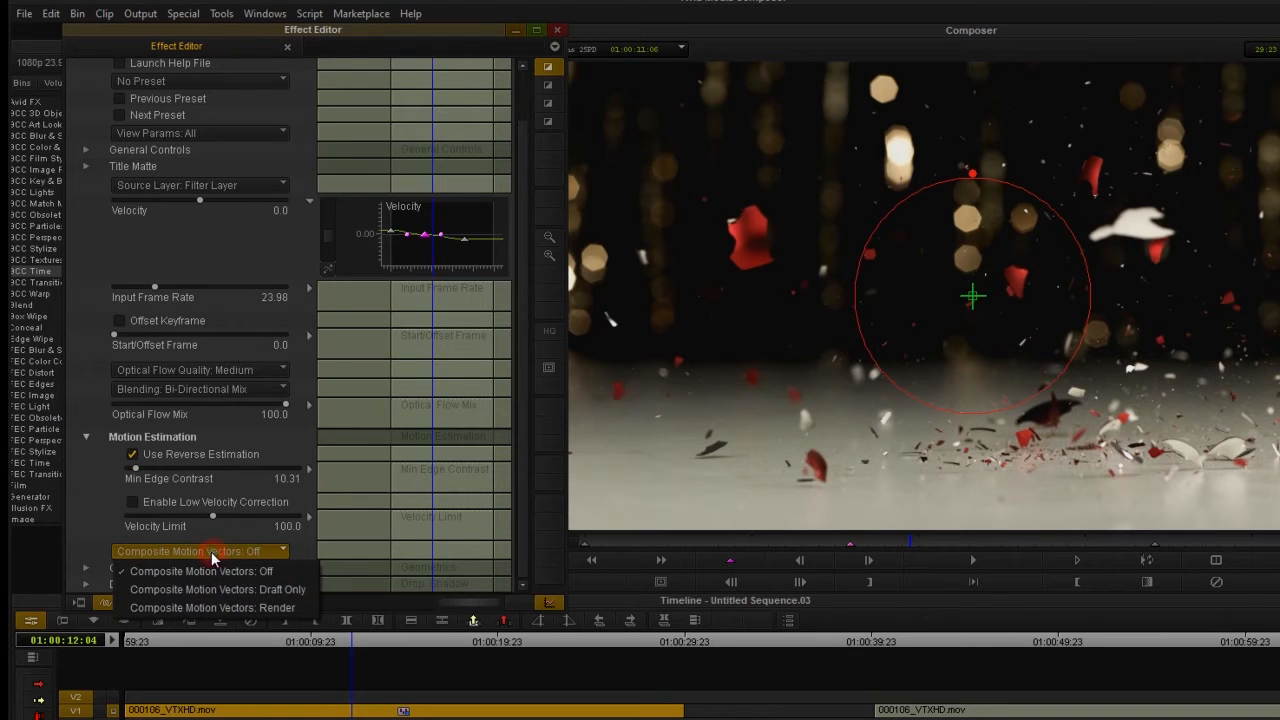
pyautogui.click(226, 608)
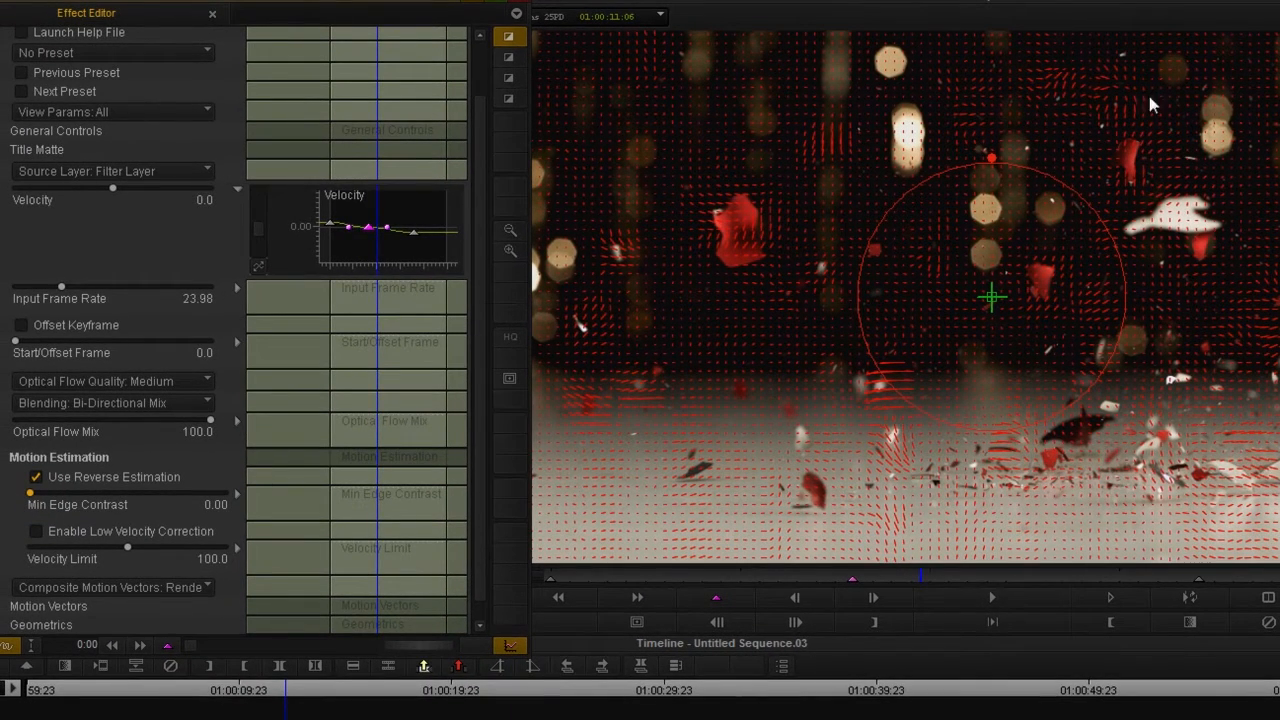
# Raise Min Edge Contrast to 11.34 and lower Velocity Limit to 21.6 while comparing the motion vectors.
pyautogui.moveTo(30, 493); pyautogui.dragTo(45, 528)
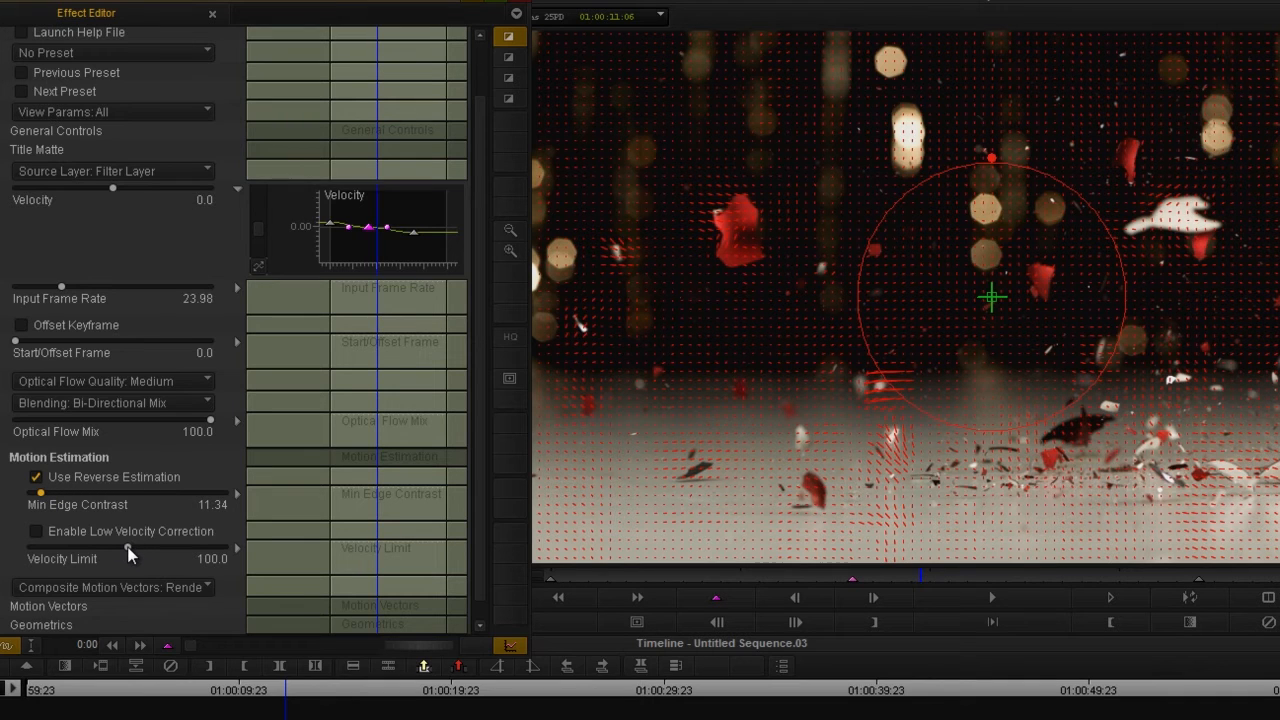
pyautogui.moveTo(128, 555); pyautogui.dragTo(48, 556)
pyautogui.click(49, 548)
pyautogui.moveTo(109, 539); pyautogui.dragTo(303, 545)
pyautogui.click(50, 548)
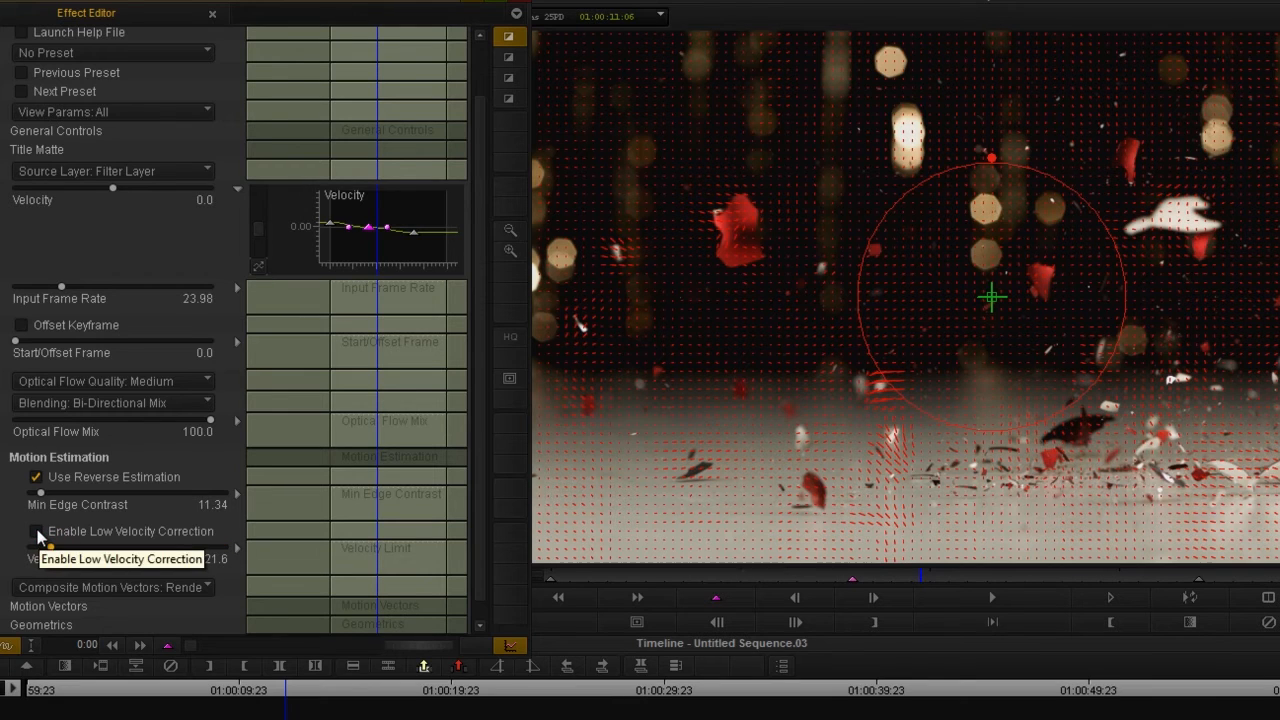
# Try enabling Low Velocity Correction, turn it off again, and restore the Velocity Limit to 100.
pyautogui.click(37, 532)
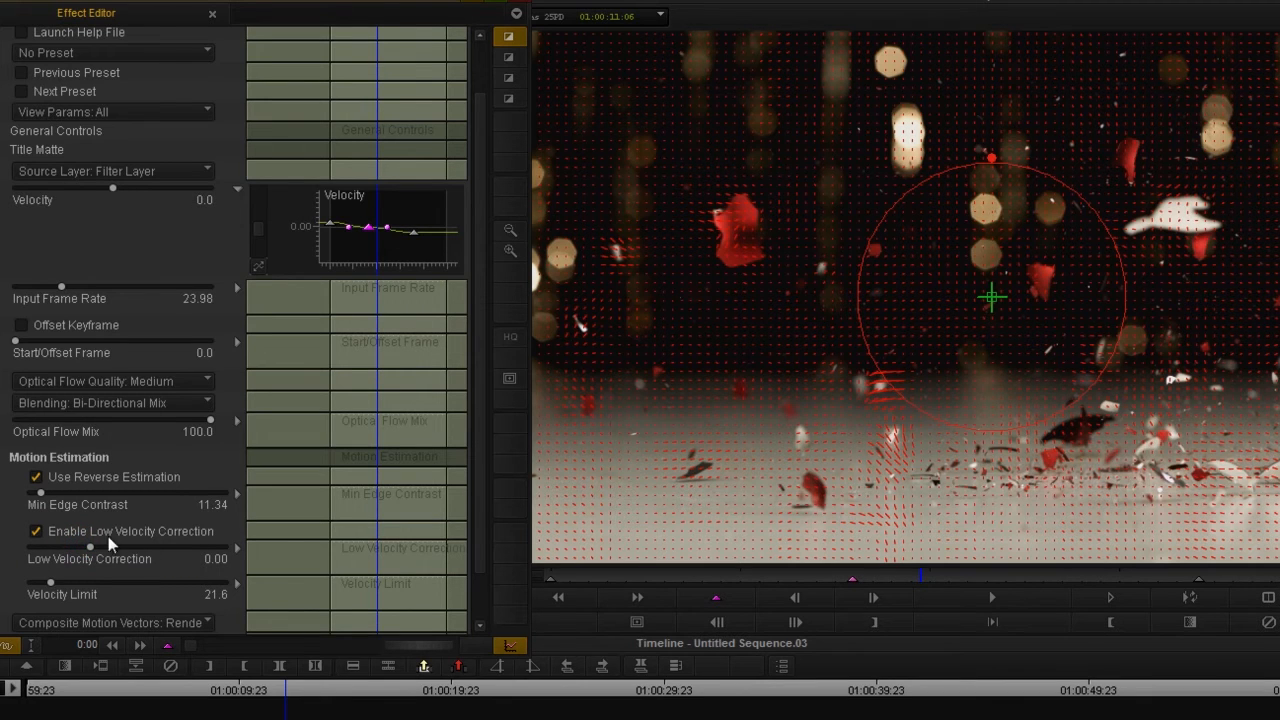
pyautogui.click(36, 531)
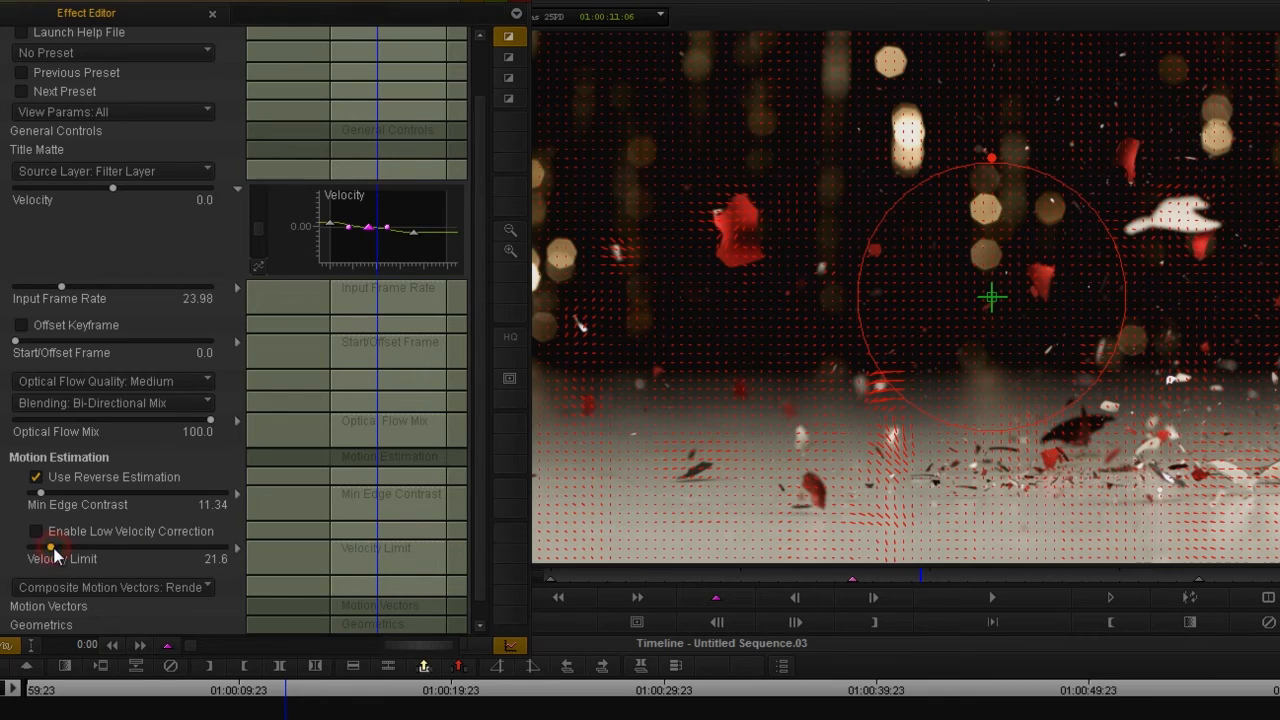
pyautogui.moveTo(50, 548); pyautogui.dragTo(126, 553)
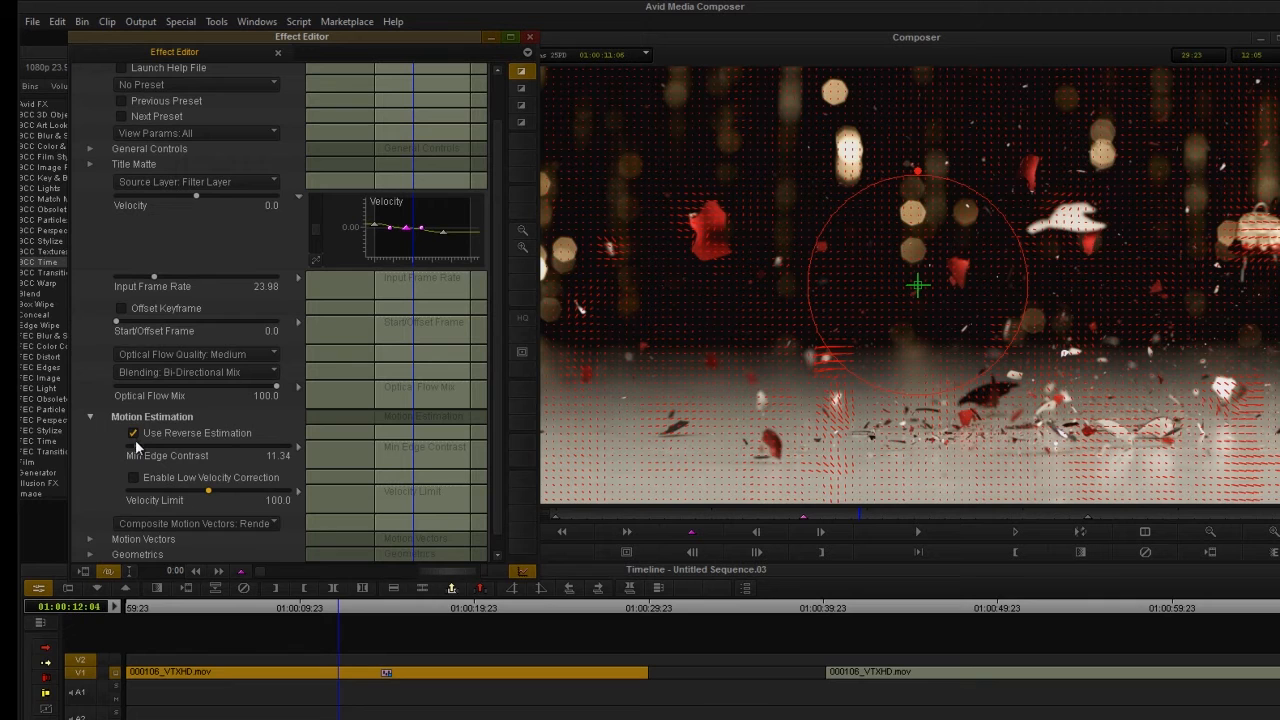
# Set Min Edge Contrast to 0.00, turn Composite Motion Vectors off, and check the frame at 01:00:10:04.
pyautogui.moveTo(139, 444); pyautogui.dragTo(117, 456)
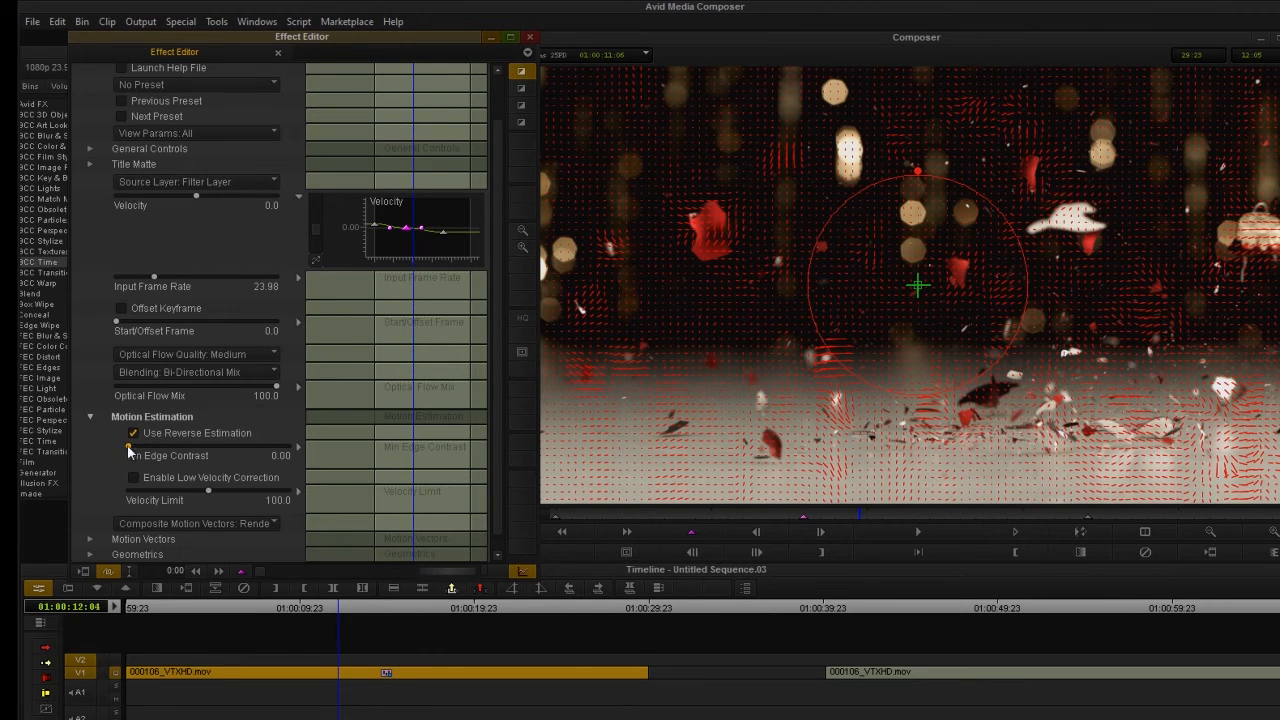
pyautogui.click(153, 523)
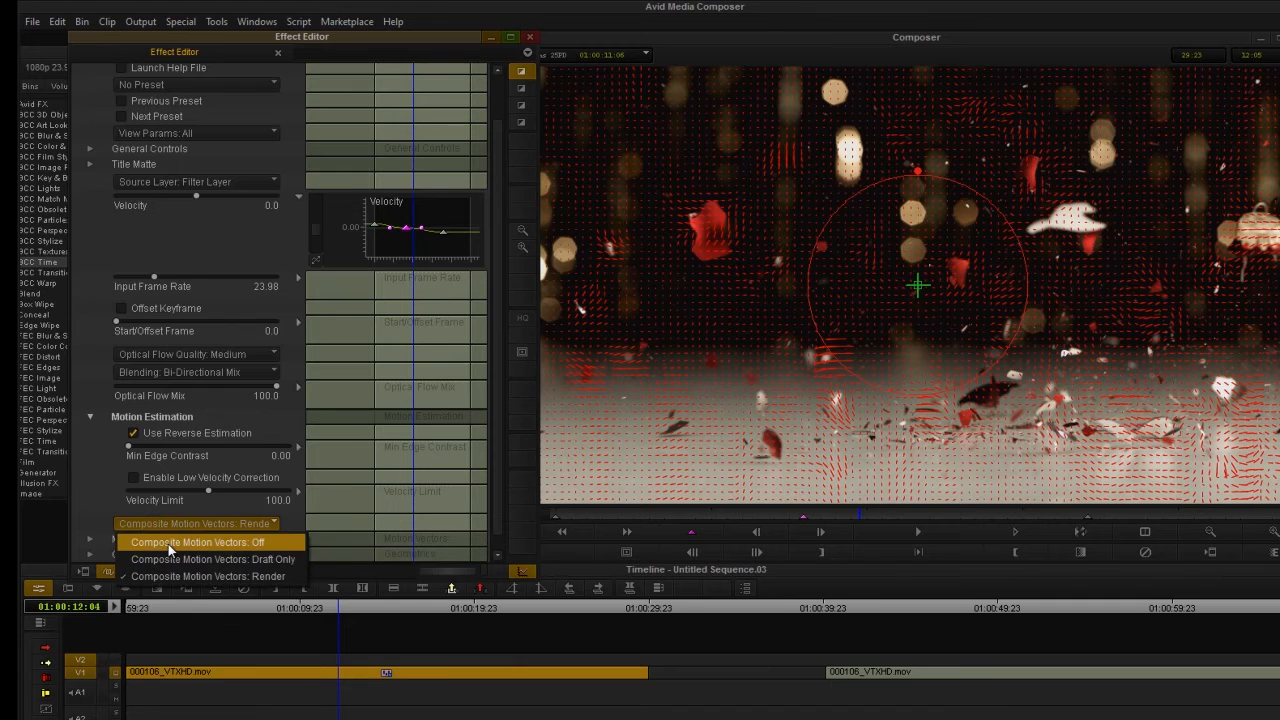
pyautogui.click(168, 544)
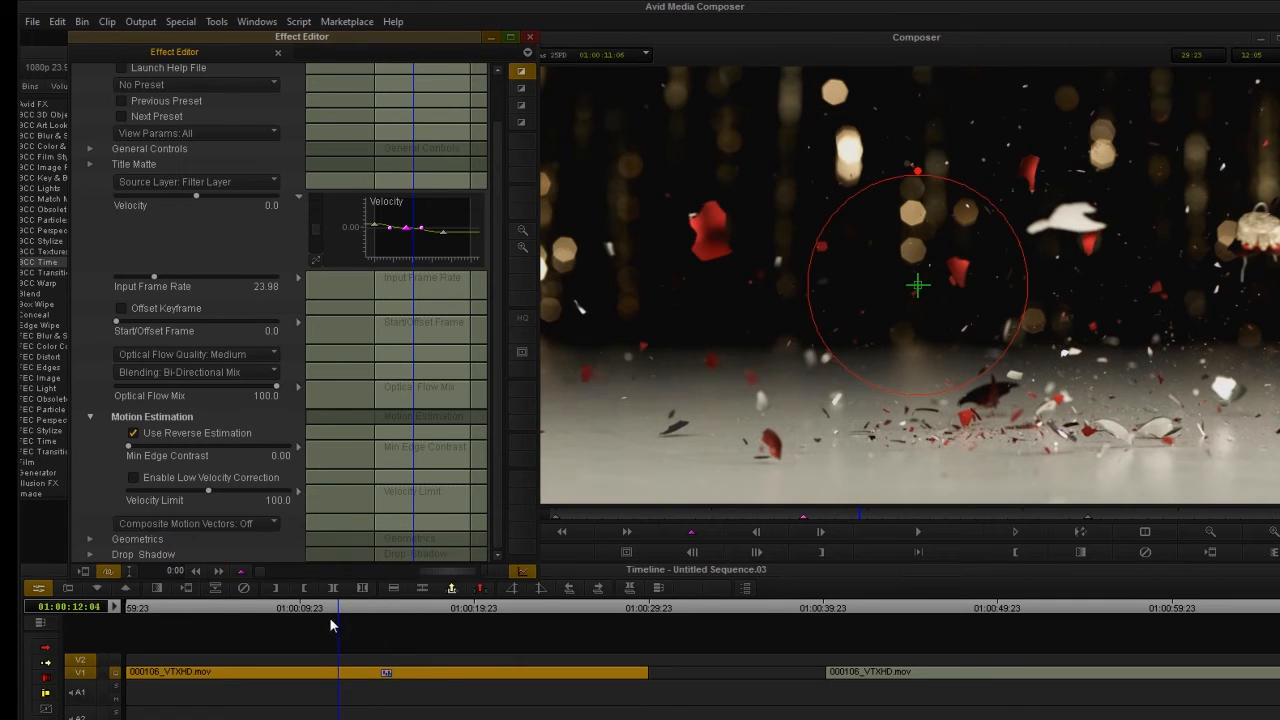
pyautogui.moveTo(337, 608); pyautogui.dragTo(303, 618)
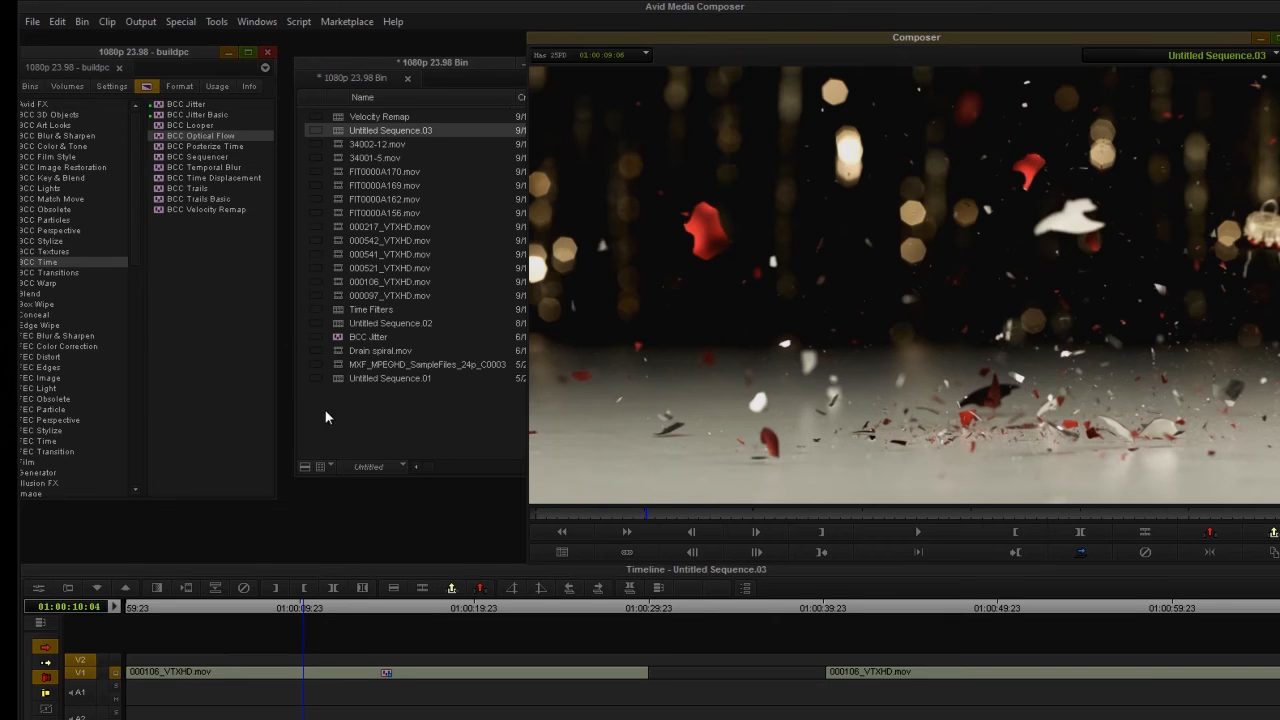
# Remove the effect from the first V1 clip, apply BCC Optical Flow to the V2 filler, and go to 01:00:08:12.
pyautogui.click(243, 588)
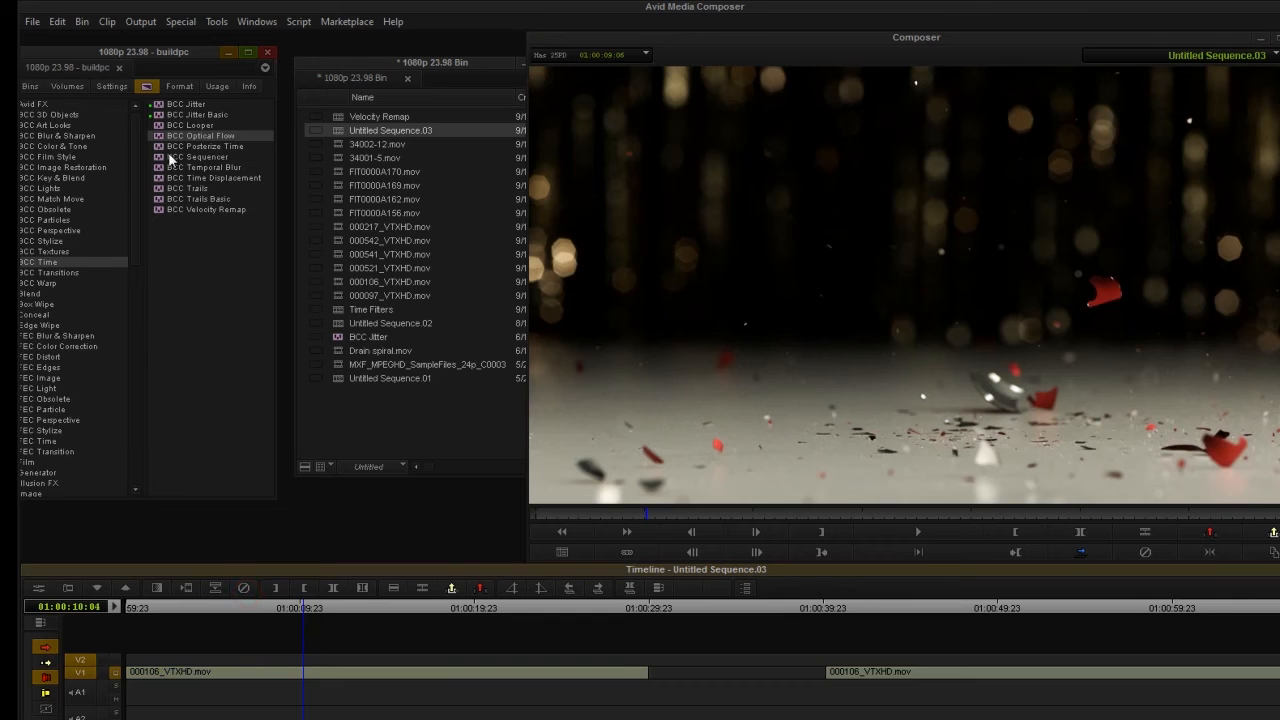
pyautogui.moveTo(184, 136); pyautogui.dragTo(118, 664)
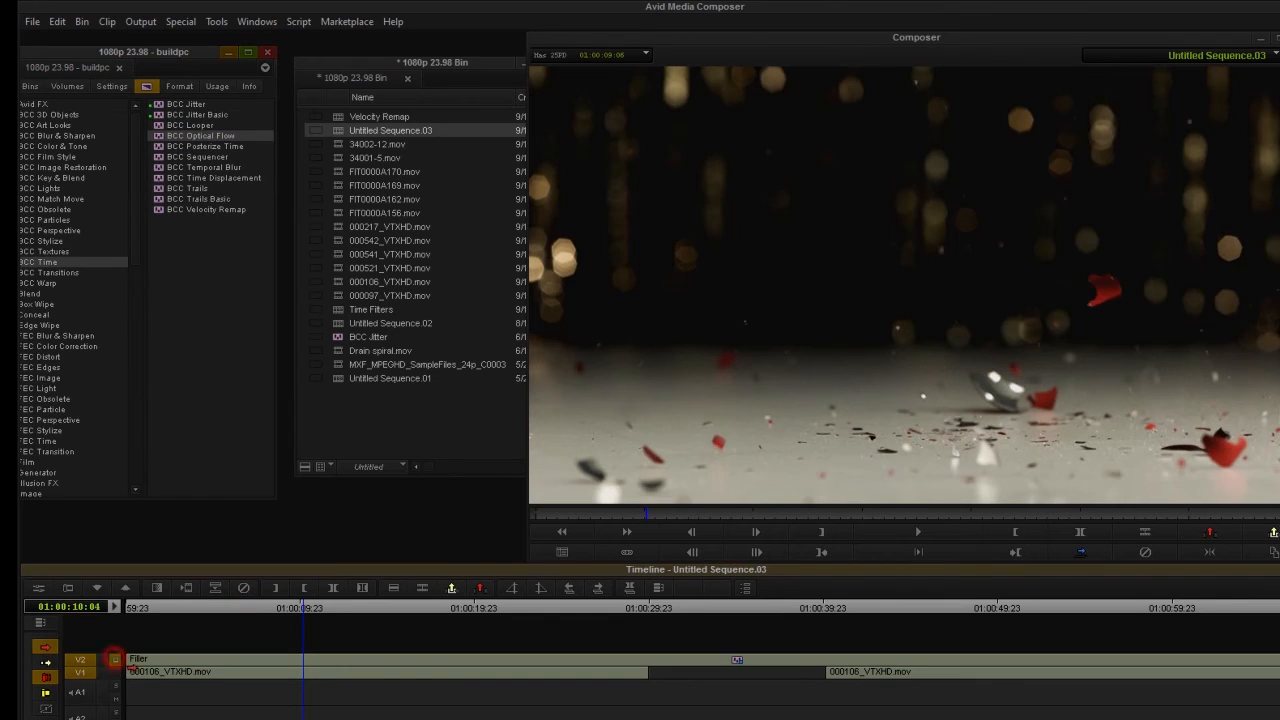
pyautogui.moveTo(185, 607); pyautogui.dragTo(571, 632)
pyautogui.click(275, 639)
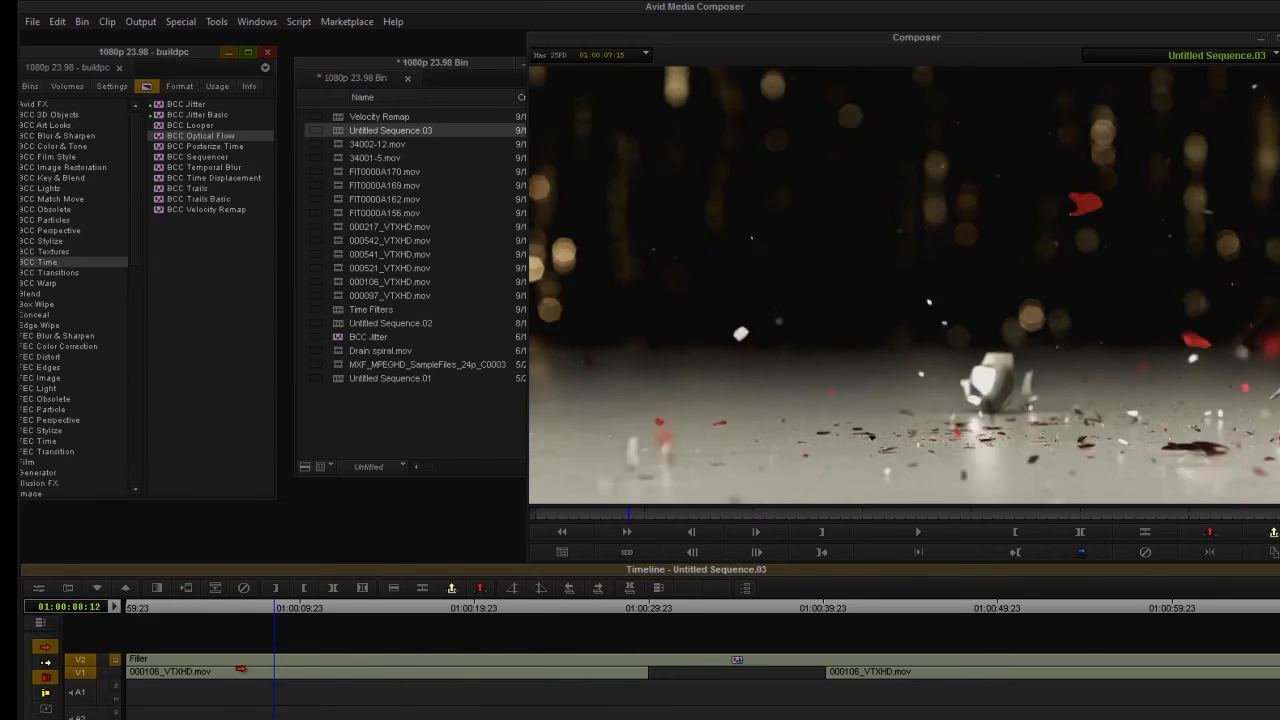
# Set the V2 effect's Source Layer to 1st Below and its Velocity to 20.
pyautogui.click(40, 591)
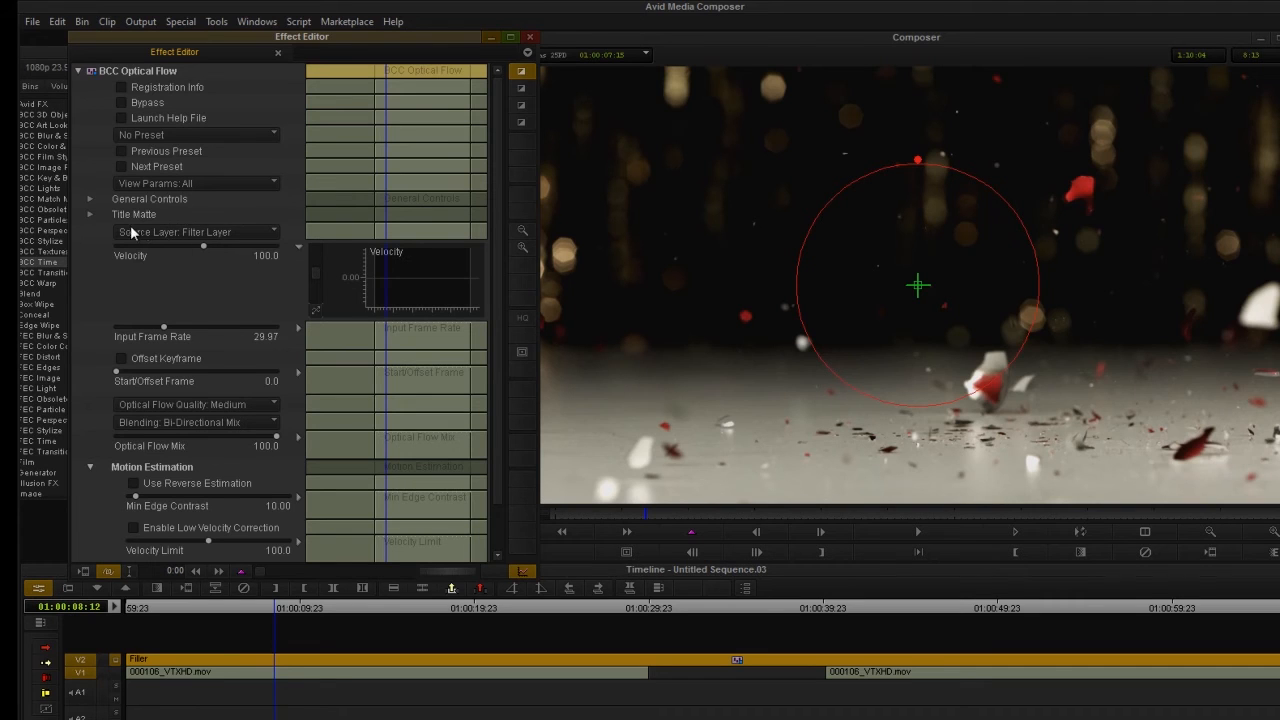
pyautogui.click(173, 231)
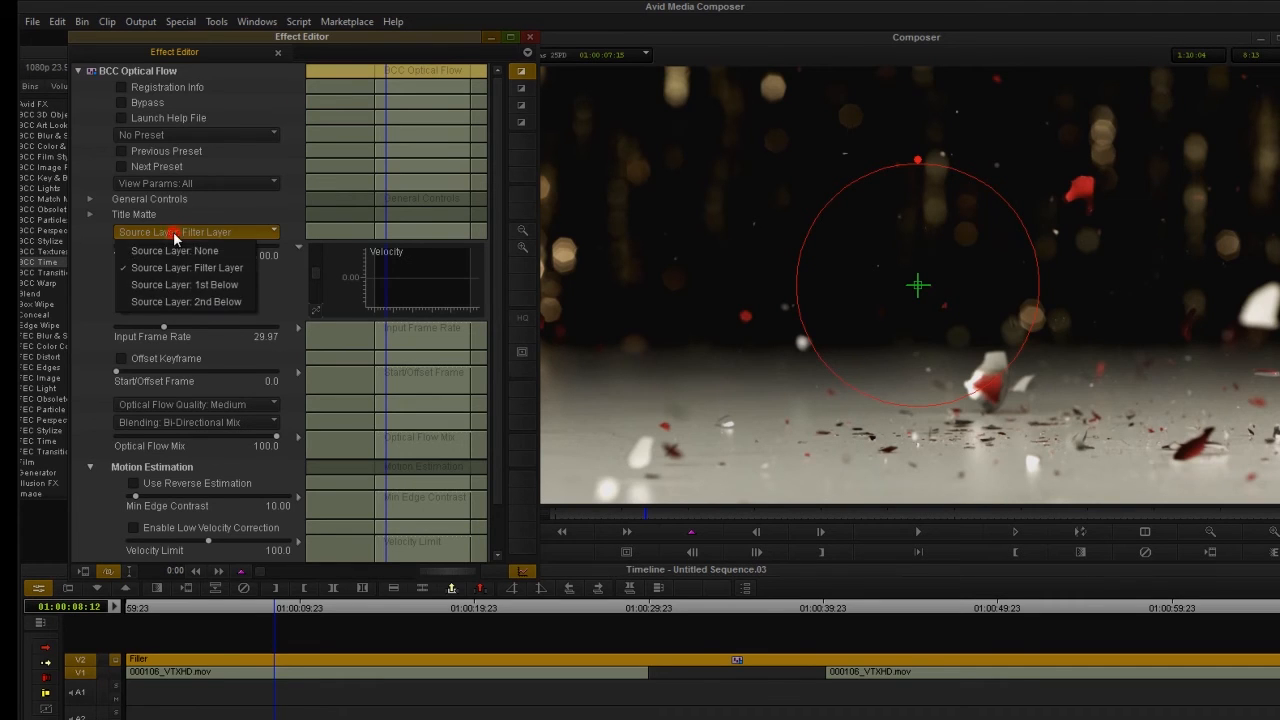
pyautogui.click(181, 287)
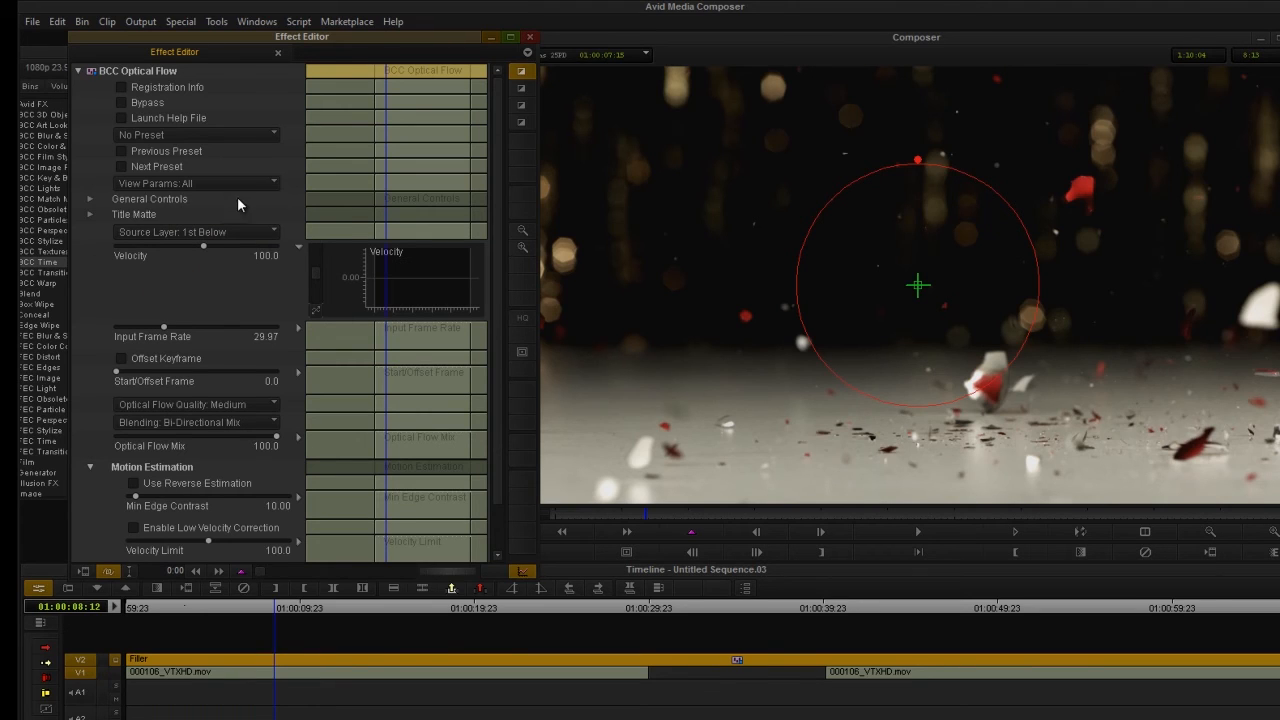
pyautogui.click(204, 247)
pyautogui.write('20')
# Review the retimed footage across the gap between the two V1 clips, and select the effect's filler segment on V2.
pyautogui.moveTo(390, 226); pyautogui.dragTo(417, 226)
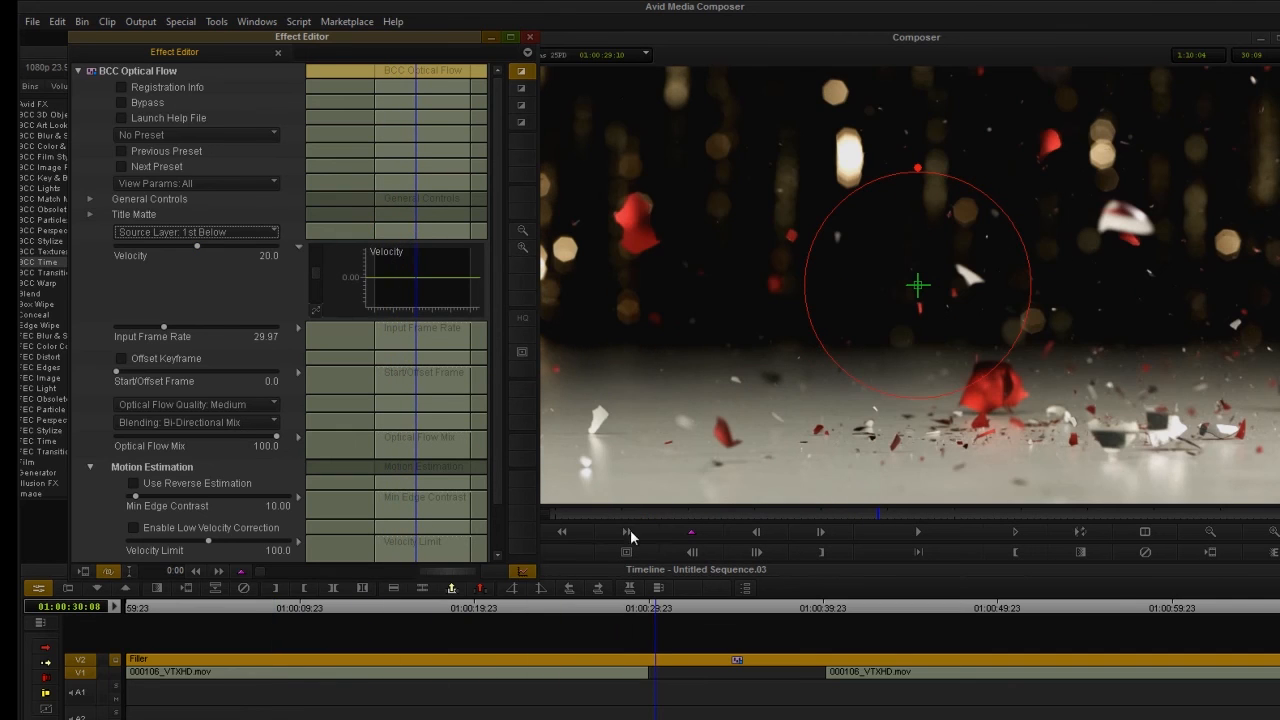
pyautogui.click(669, 604)
pyautogui.click(700, 604)
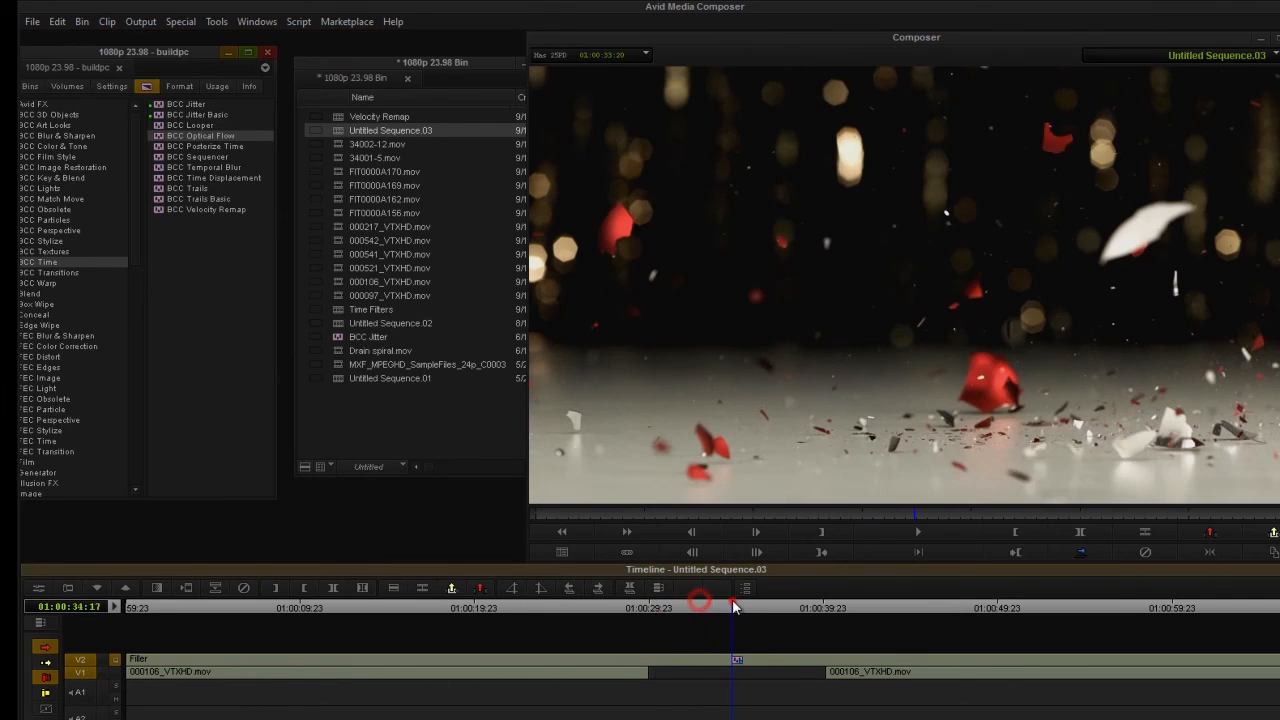
pyautogui.click(734, 604)
pyautogui.click(775, 606)
pyautogui.moveTo(747, 608); pyautogui.dragTo(575, 660)
pyautogui.click(616, 670)
pyautogui.click(647, 659)
pyautogui.click(634, 665)
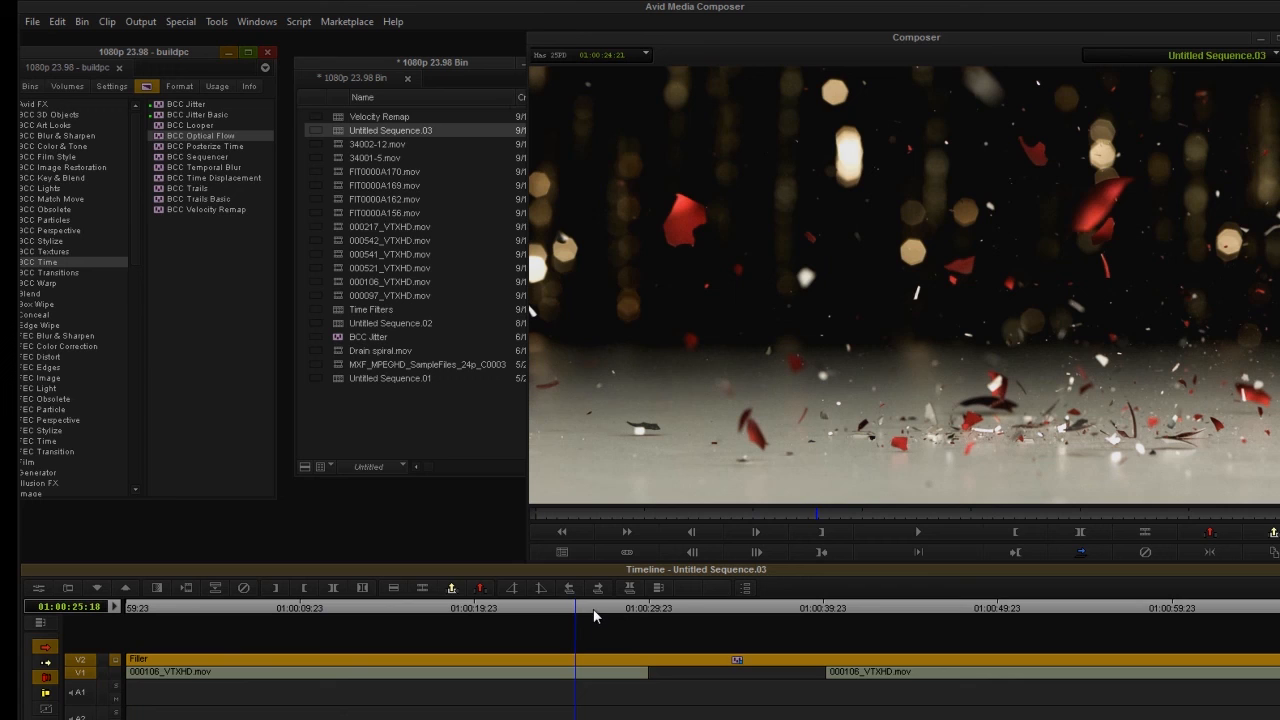